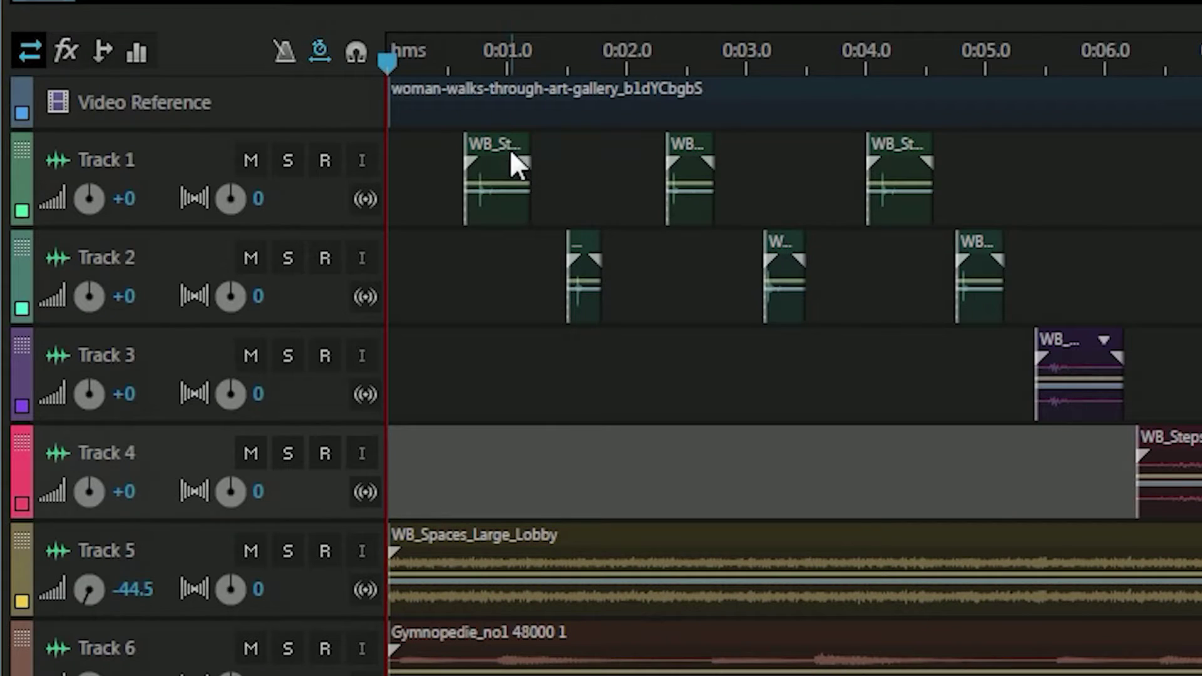
# Select the first, second and third clips on Track 1 in turn
pyautogui.click(383, 140)
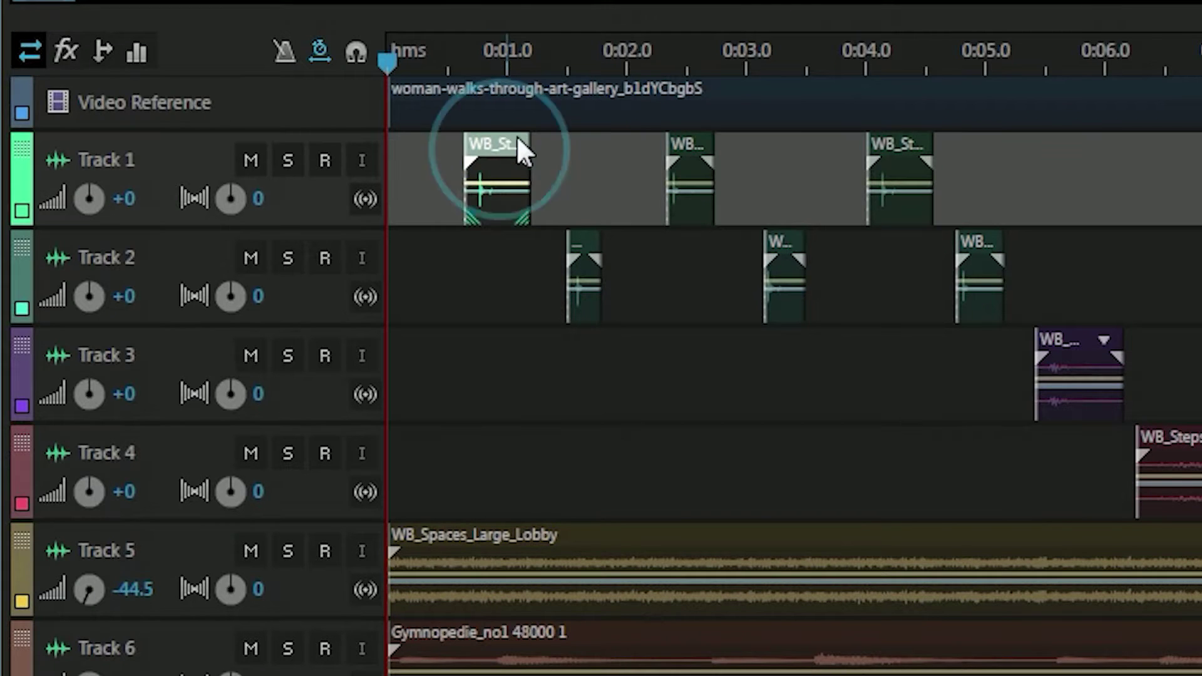
pyautogui.click(700, 164)
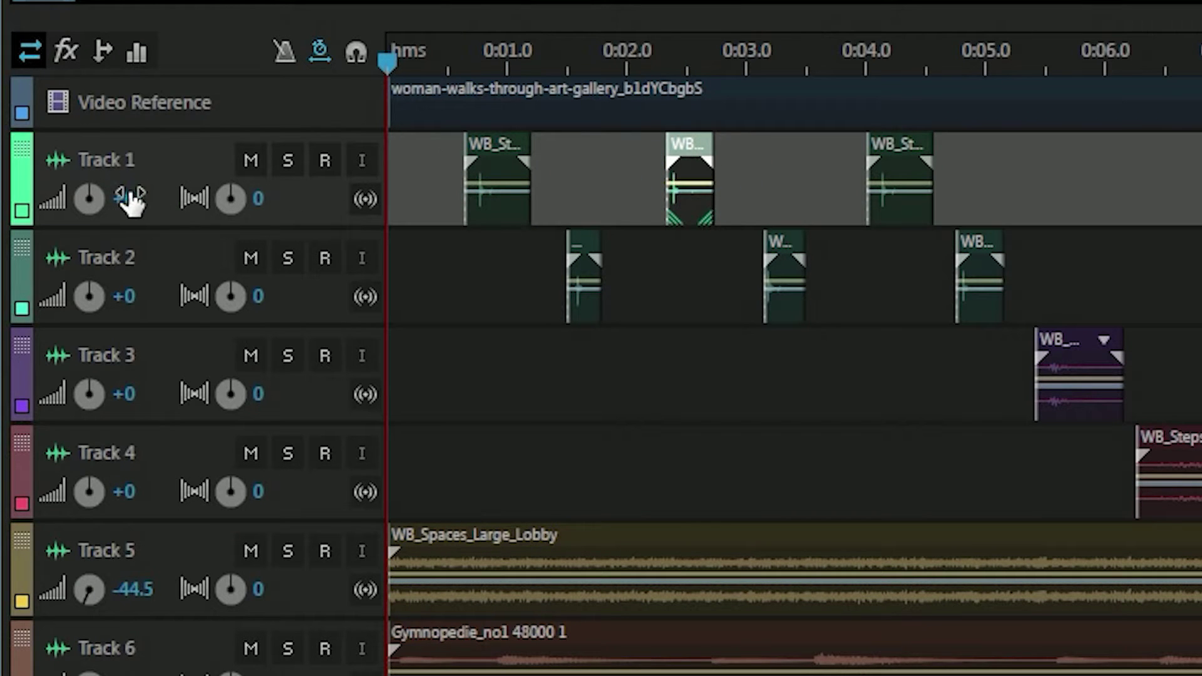
pyautogui.click(478, 161)
pyautogui.click(902, 178)
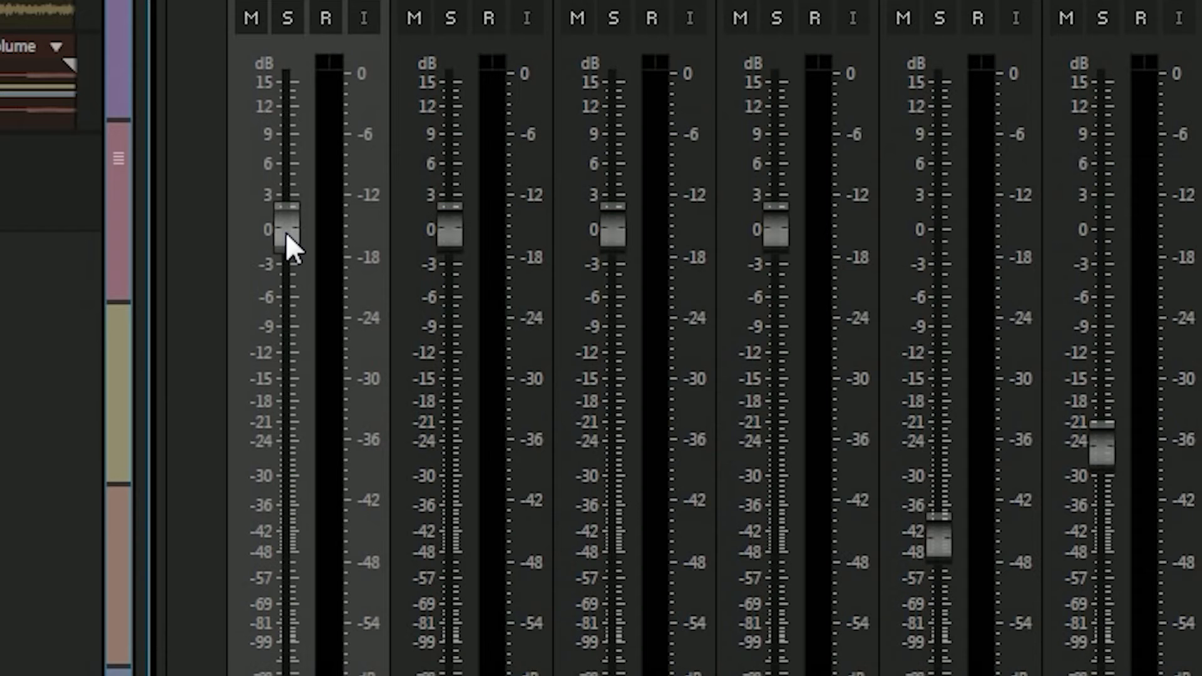
# Try out the Track 1 and Track 2 faders, ending at +0.3 dB and -0.1 dB
pyautogui.click(806, 391)
pyautogui.moveTo(864, 385); pyautogui.dragTo(866, 412)
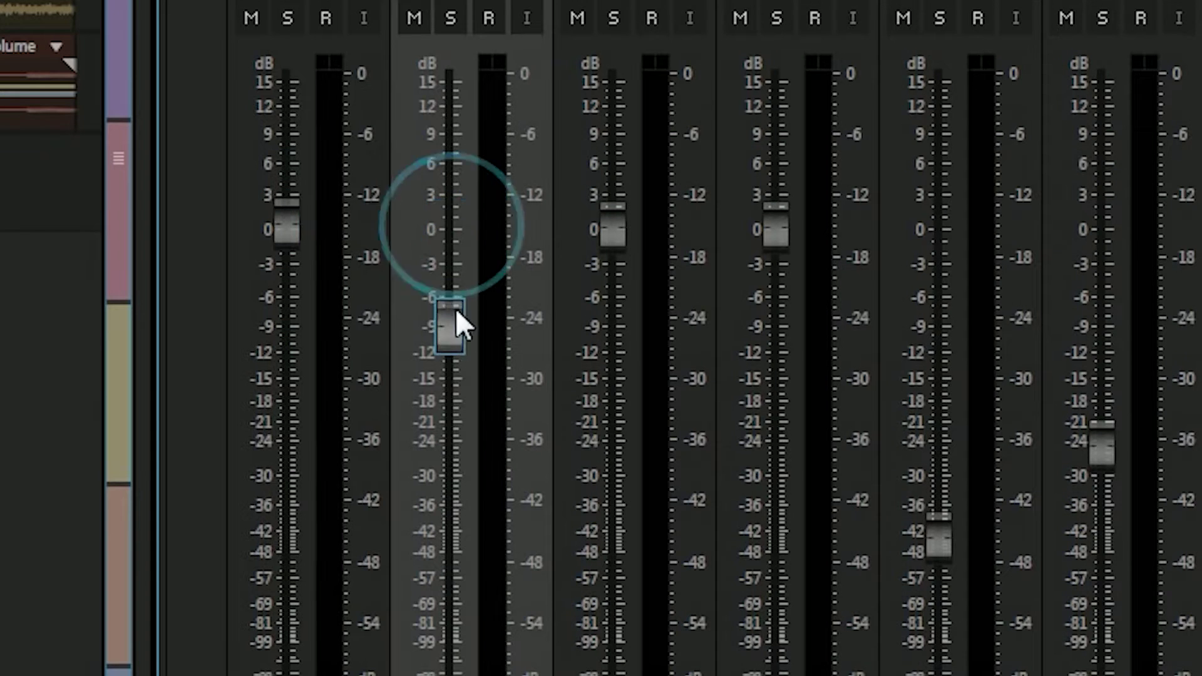
pyautogui.moveTo(457, 313); pyautogui.dragTo(619, 222)
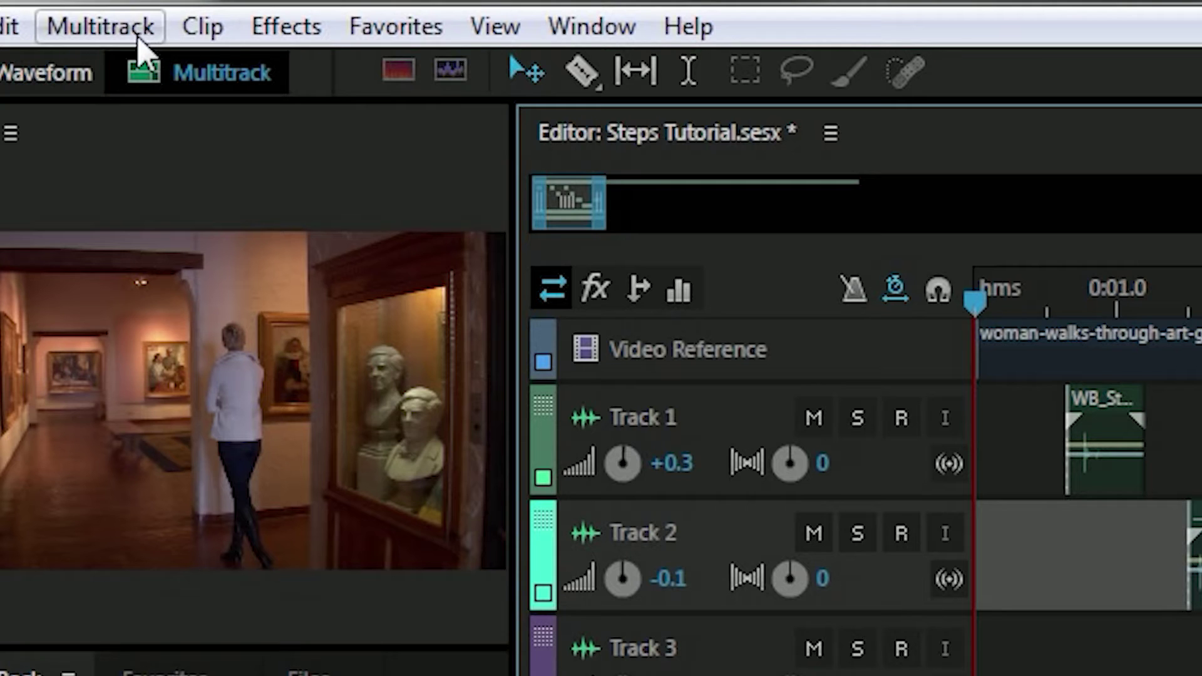
# Add a stereo bus track, Bus A, below Track 2 from the Multitrack menu
pyautogui.click(75, 21)
pyautogui.moveTo(165, 69)
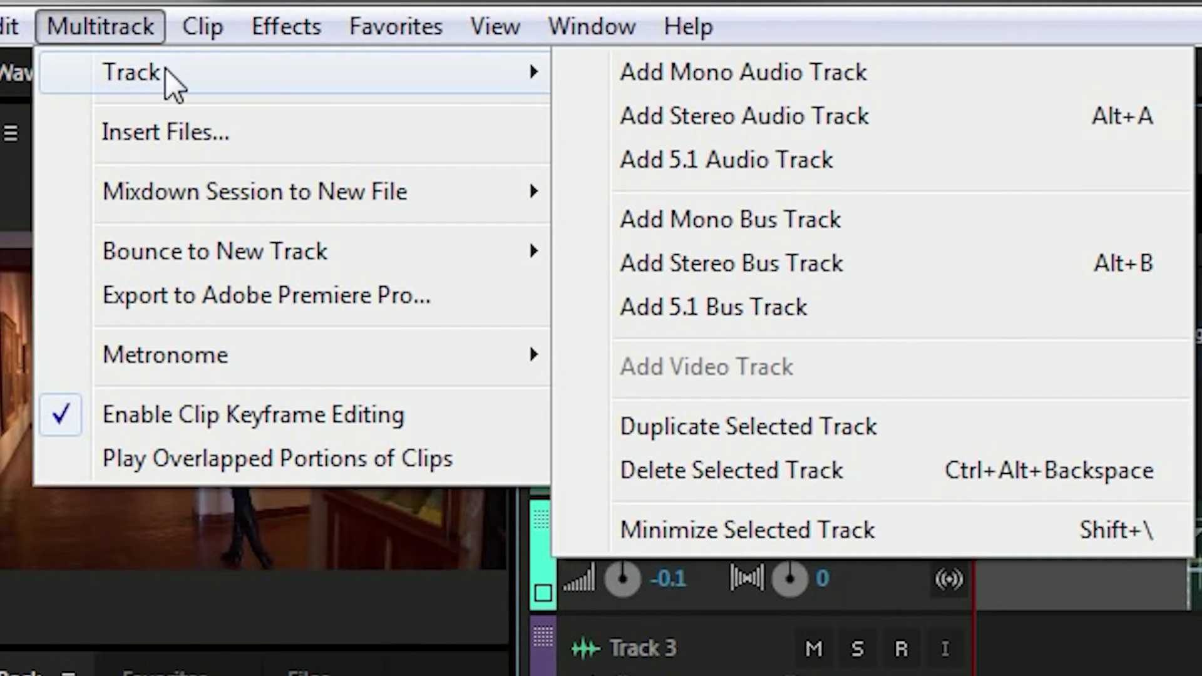
pyautogui.click(843, 262)
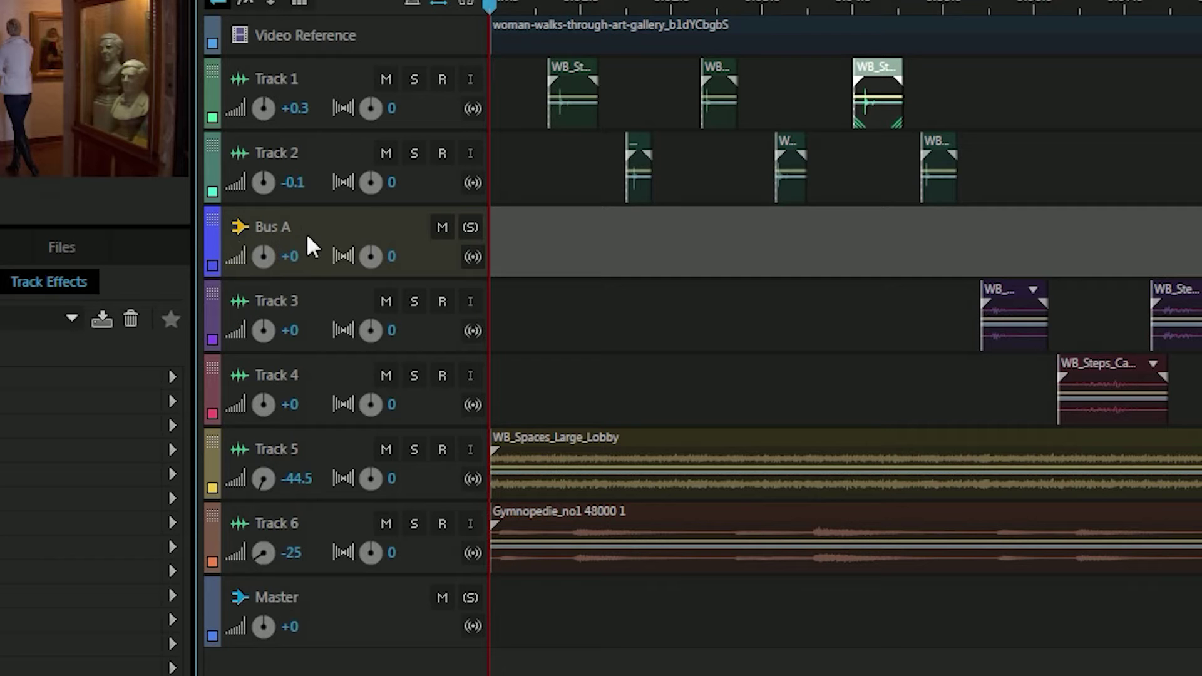
pyautogui.click(351, 233)
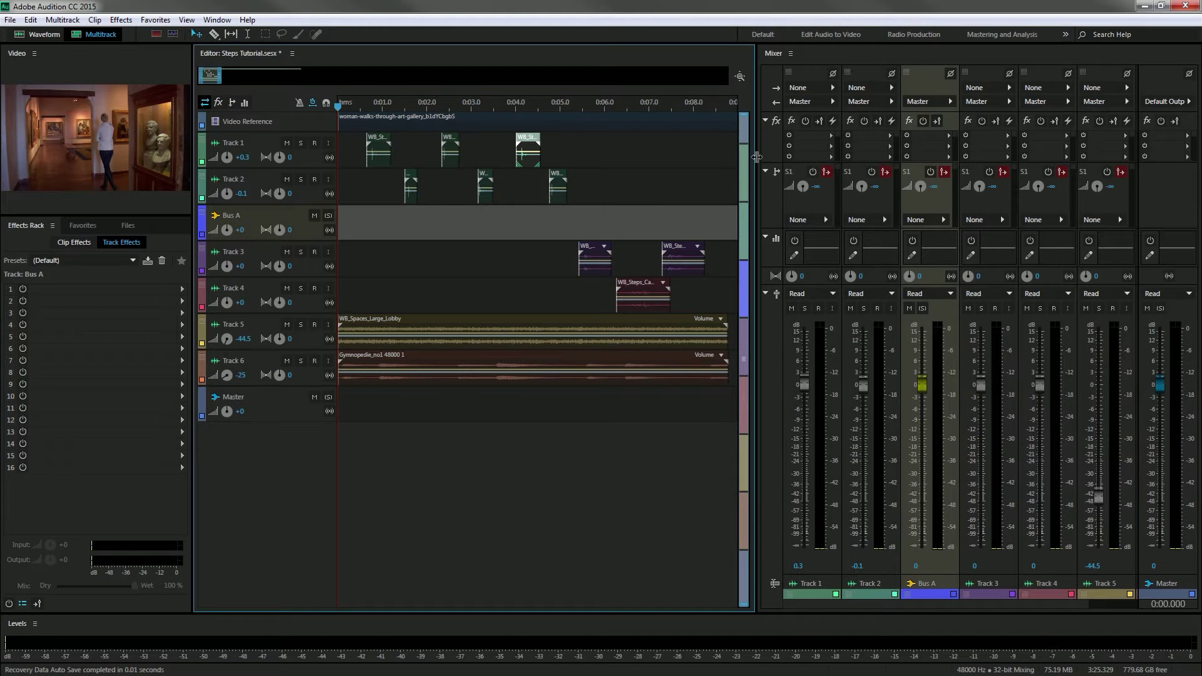
# Widen the Mixer panel to show every track, then check Track 1, Track 2 and Bus A
pyautogui.moveTo(757, 157); pyautogui.dragTo(704, 167)
pyautogui.click(255, 146)
pyautogui.click(253, 183)
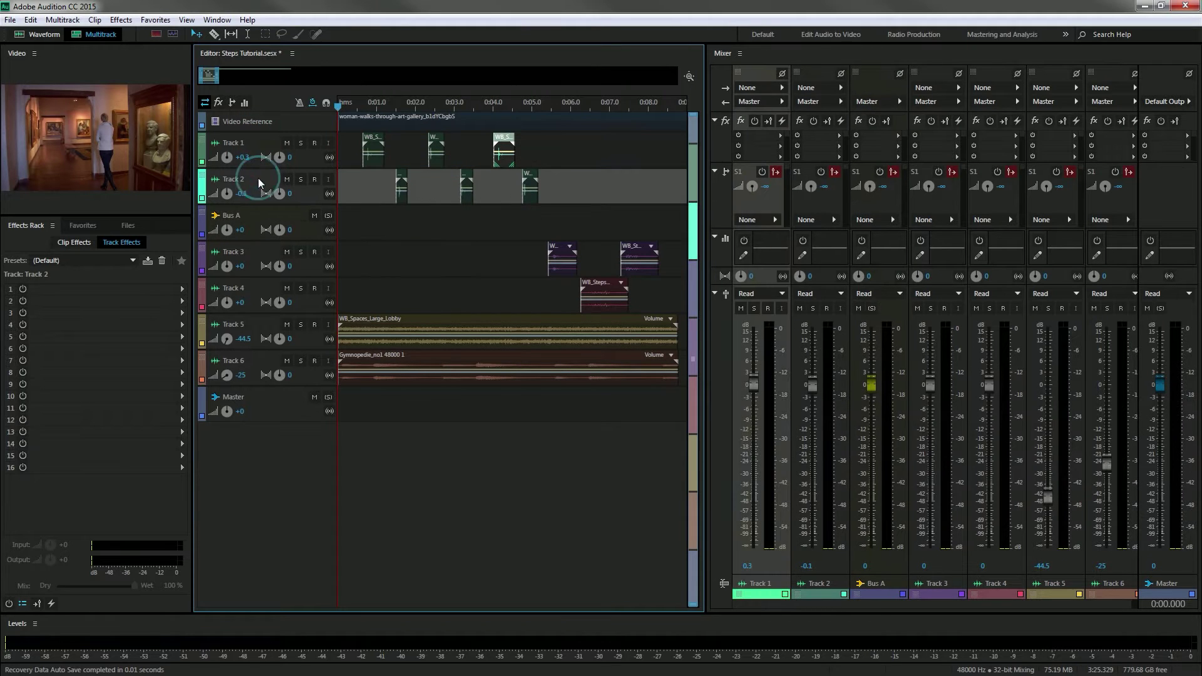
pyautogui.click(254, 146)
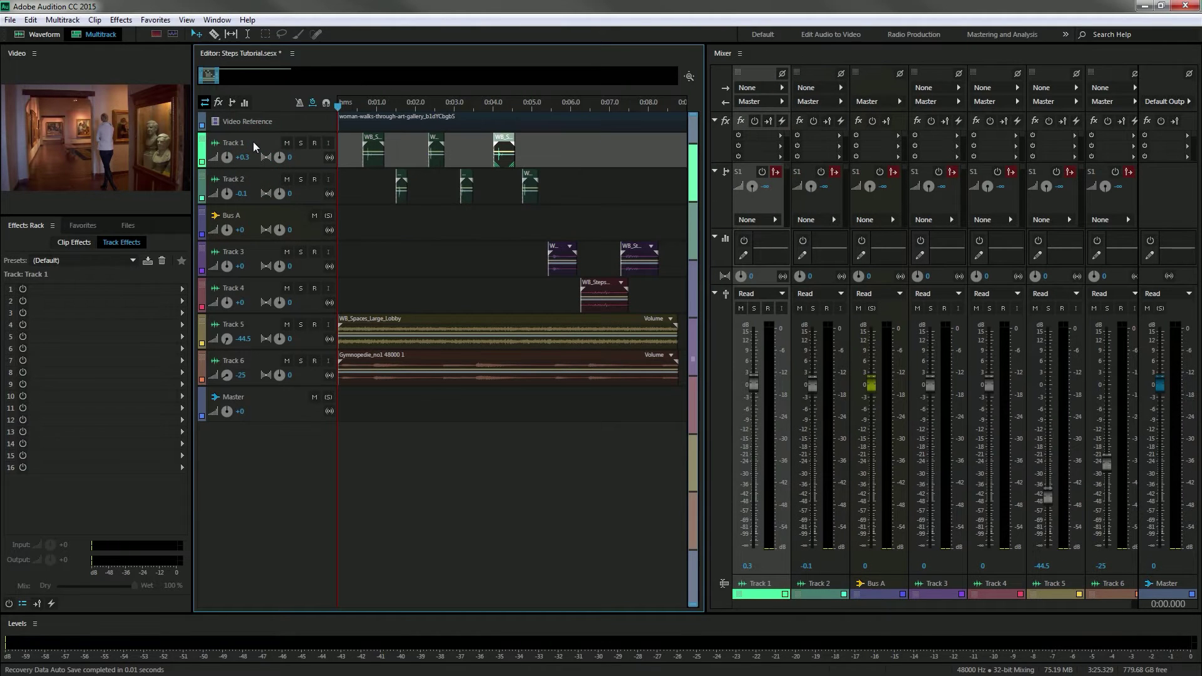
pyautogui.click(257, 183)
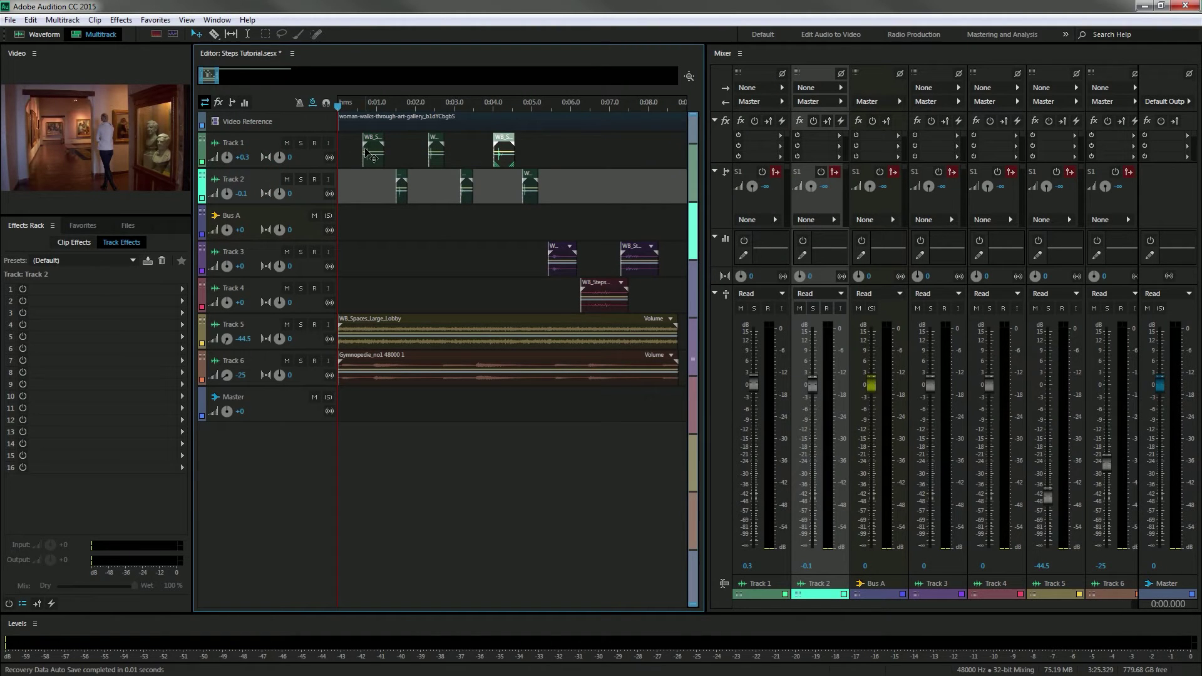
pyautogui.click(253, 138)
pyautogui.click(259, 174)
pyautogui.click(266, 215)
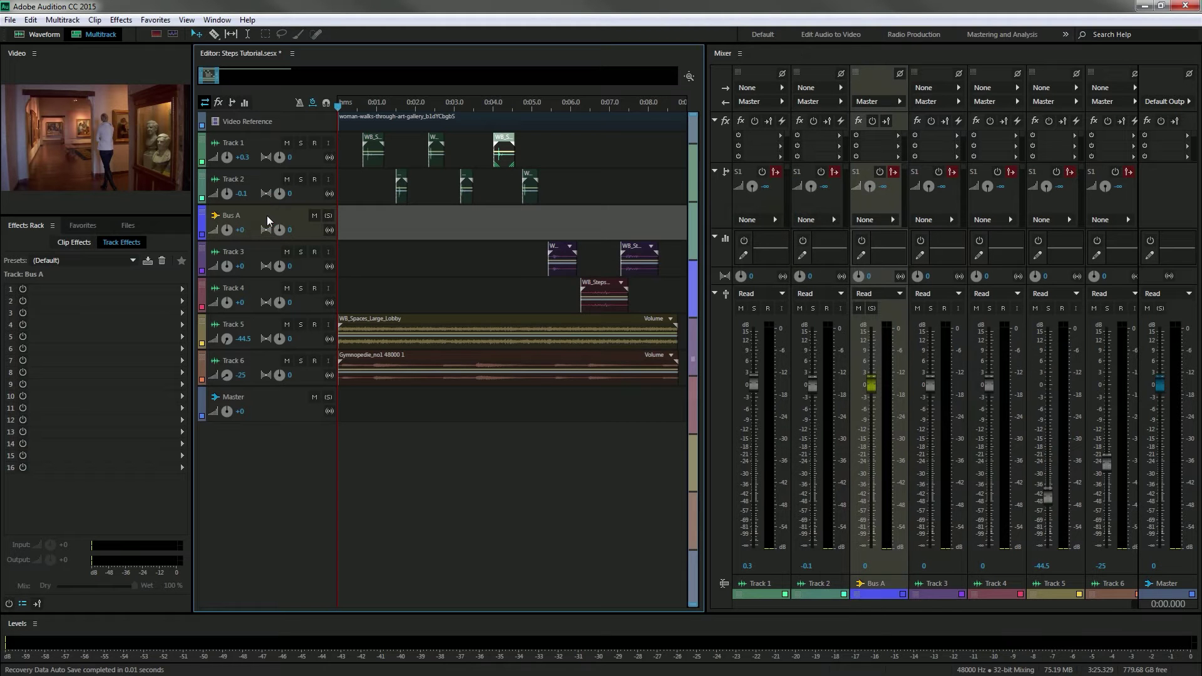
pyautogui.click(755, 76)
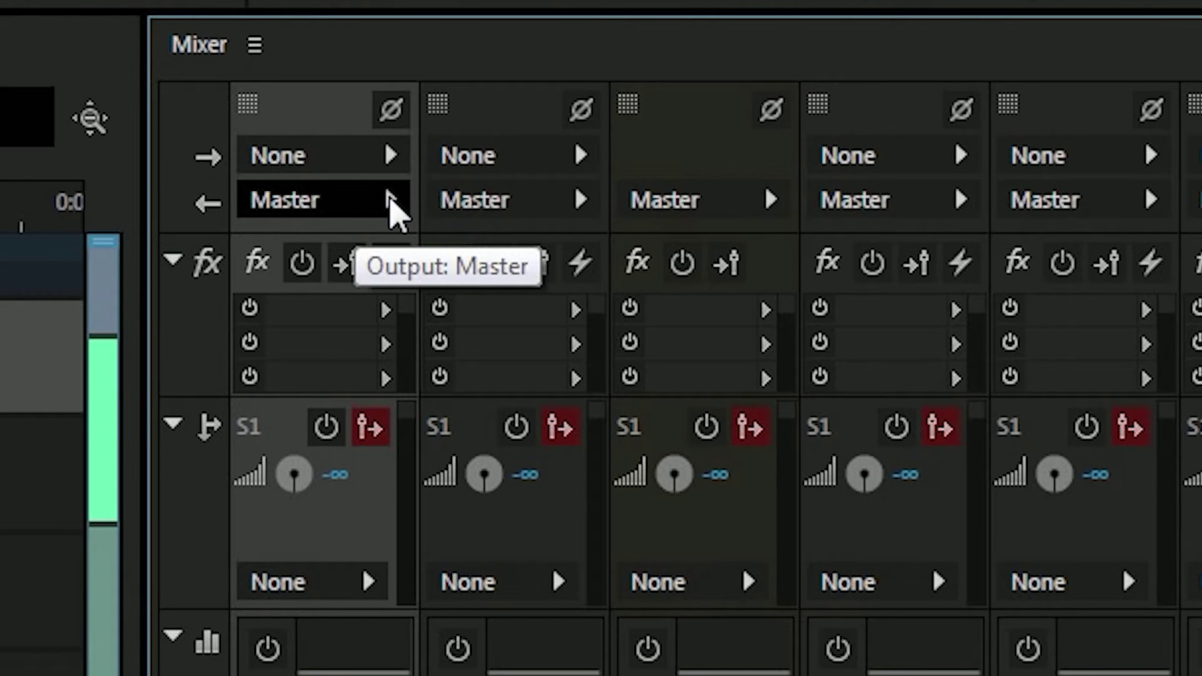
# Switch the Track 1 and Track 2 outputs from Master to Bus A in the Mixer
pyautogui.click(389, 195)
pyautogui.moveTo(519, 326)
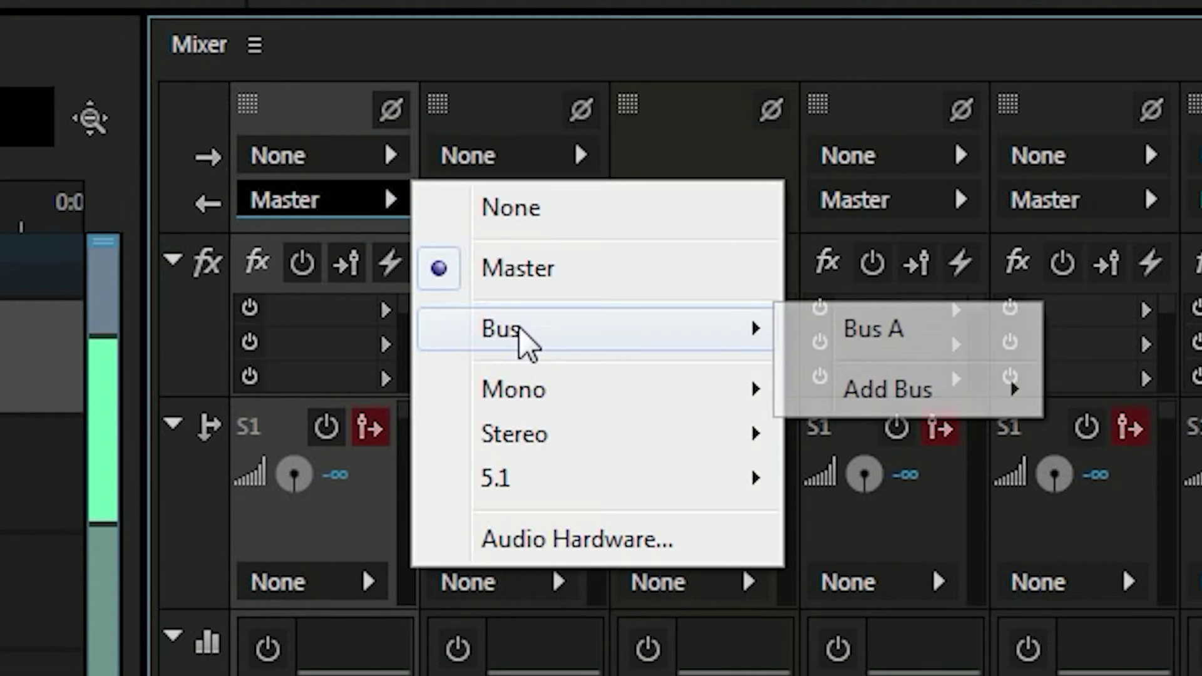
pyautogui.click(933, 341)
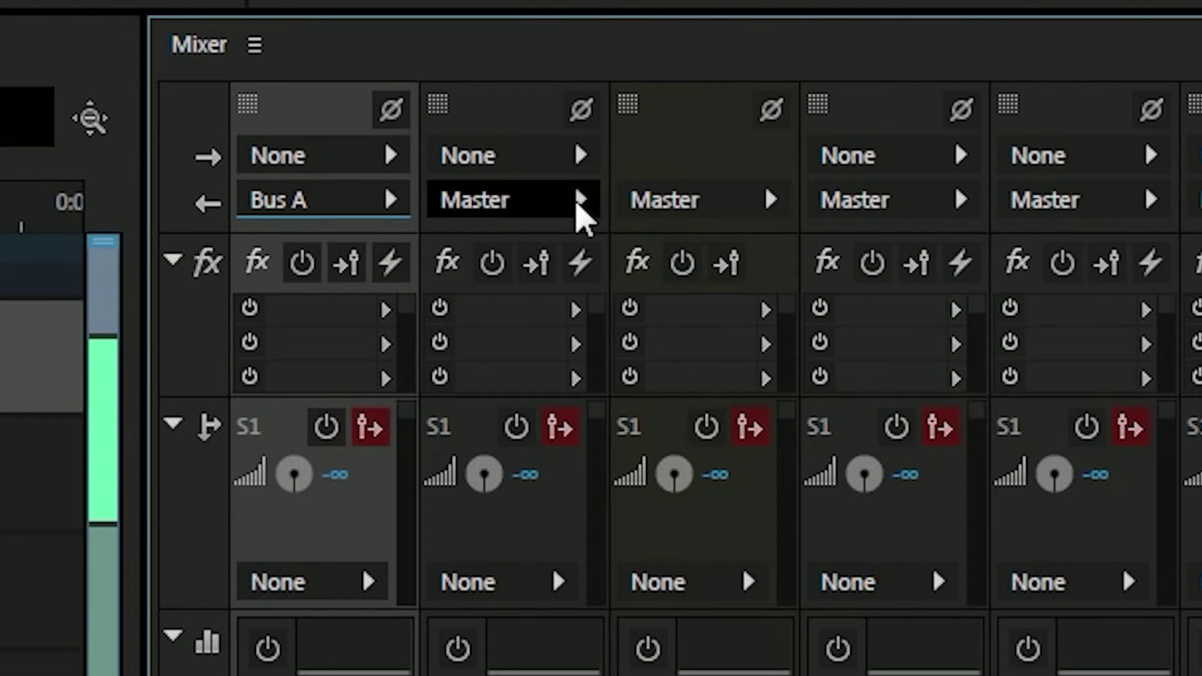
pyautogui.click(576, 200)
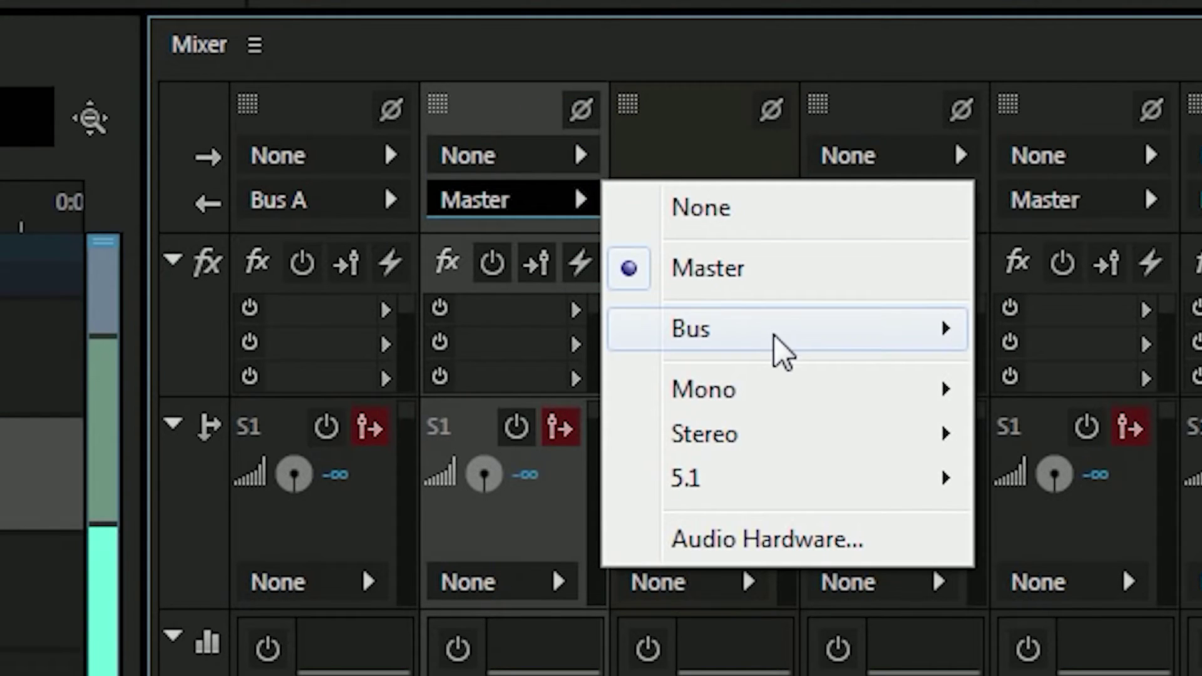
pyautogui.moveTo(783, 345)
pyautogui.click(1137, 348)
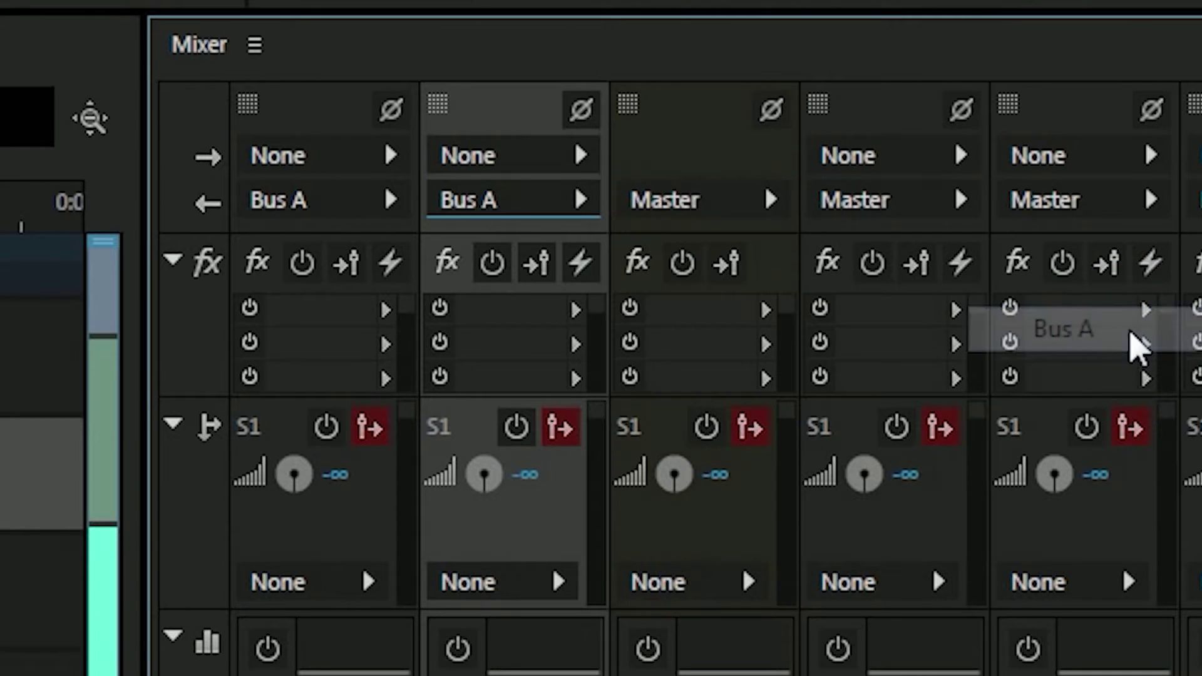
# Select the Track 1, Track 2 and Bus A mixer strips to check the routing
pyautogui.click(329, 114)
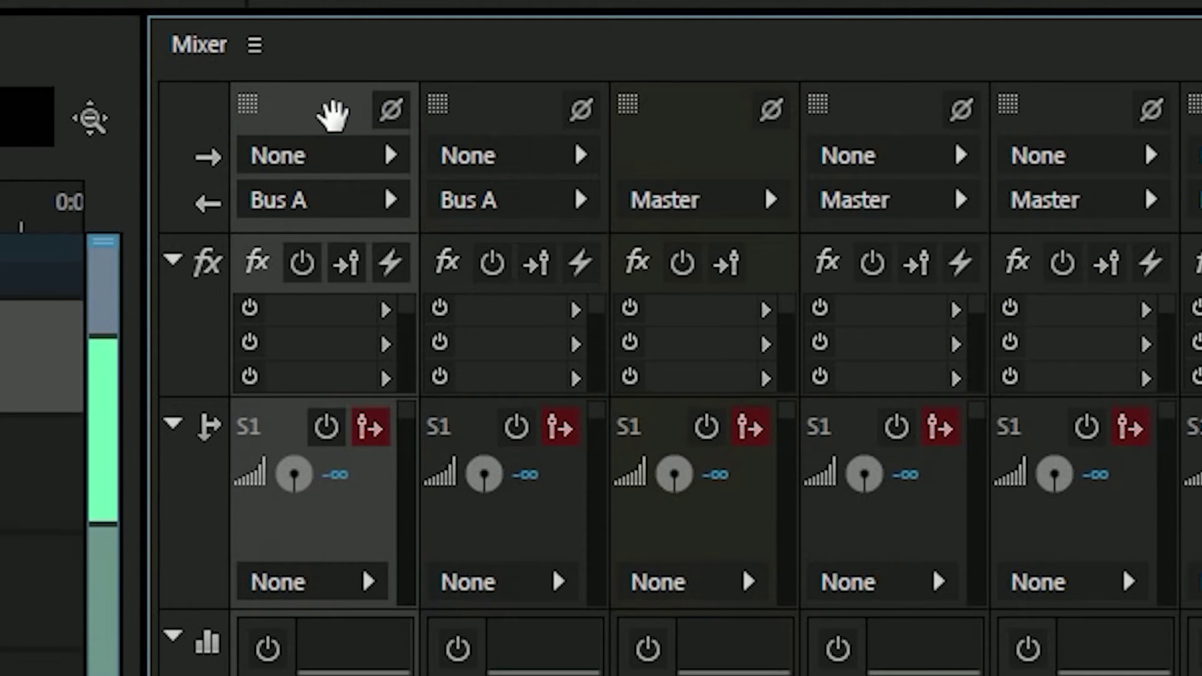
pyautogui.click(492, 109)
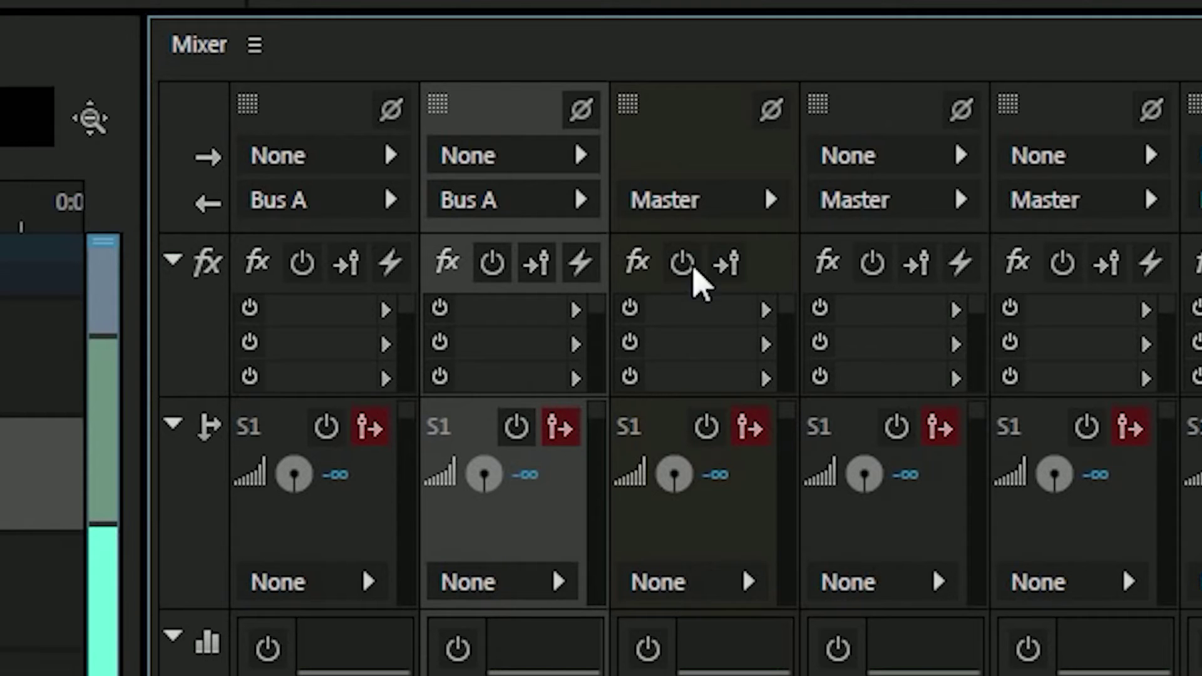
pyautogui.click(654, 104)
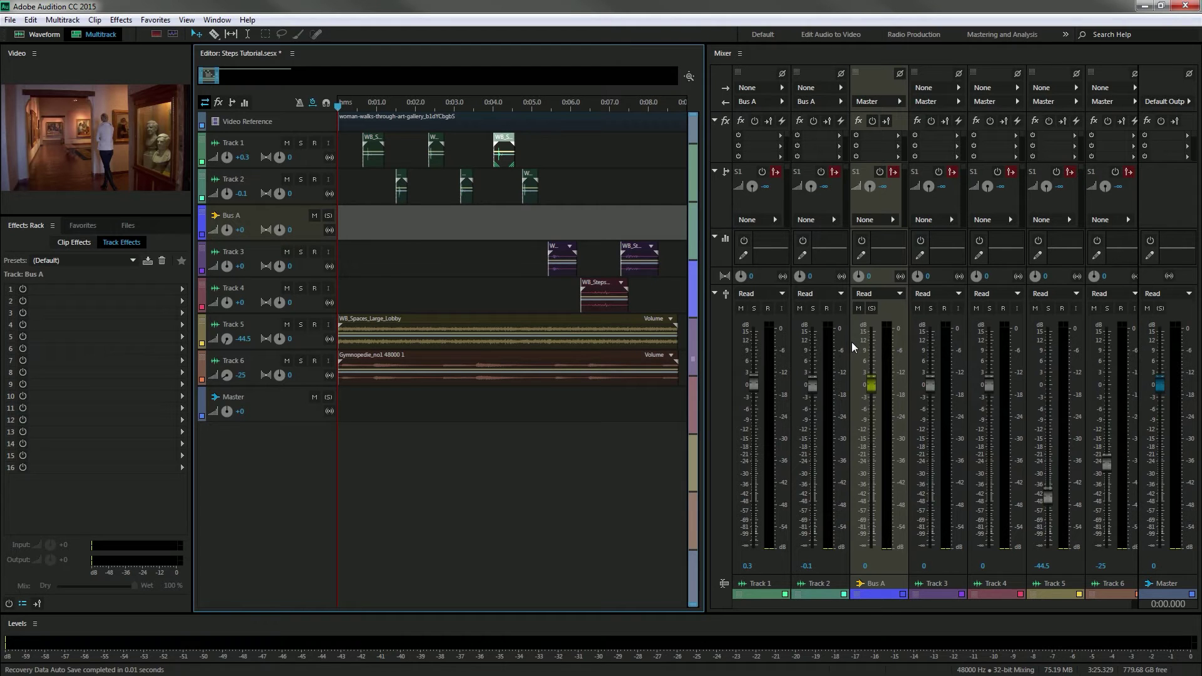
# Audition the mix and set the Bus A fader to -6.5 dB during playback
pyautogui.press('space')
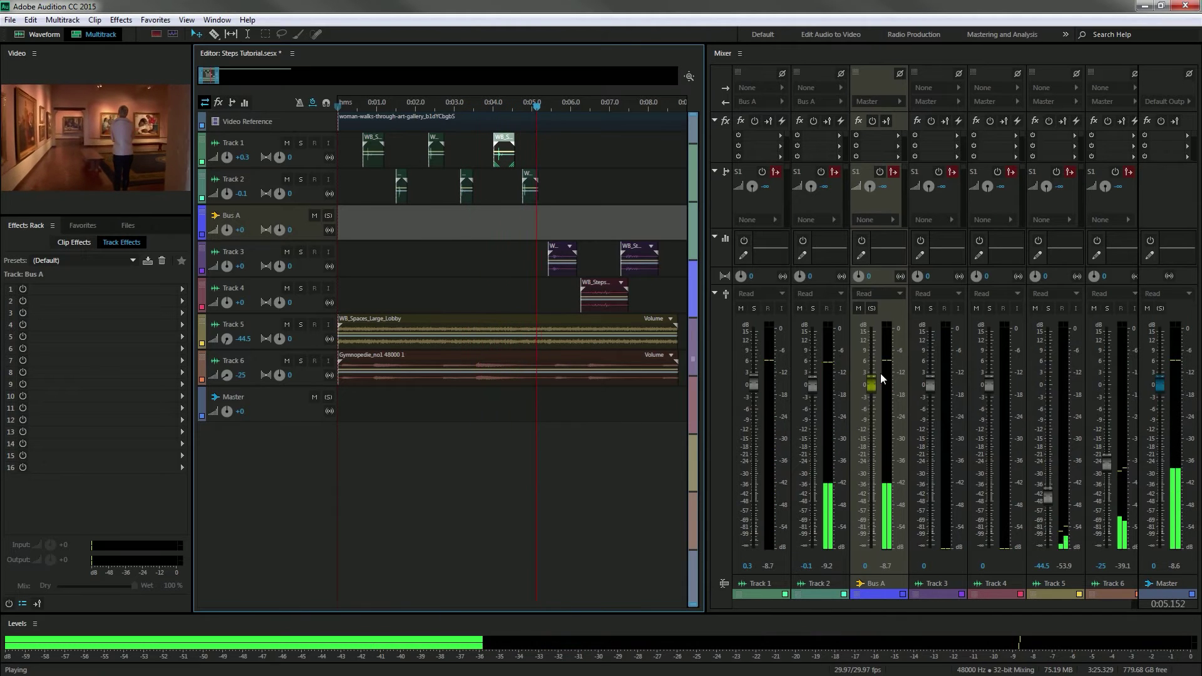
pyautogui.press('space')
pyautogui.press('Home')
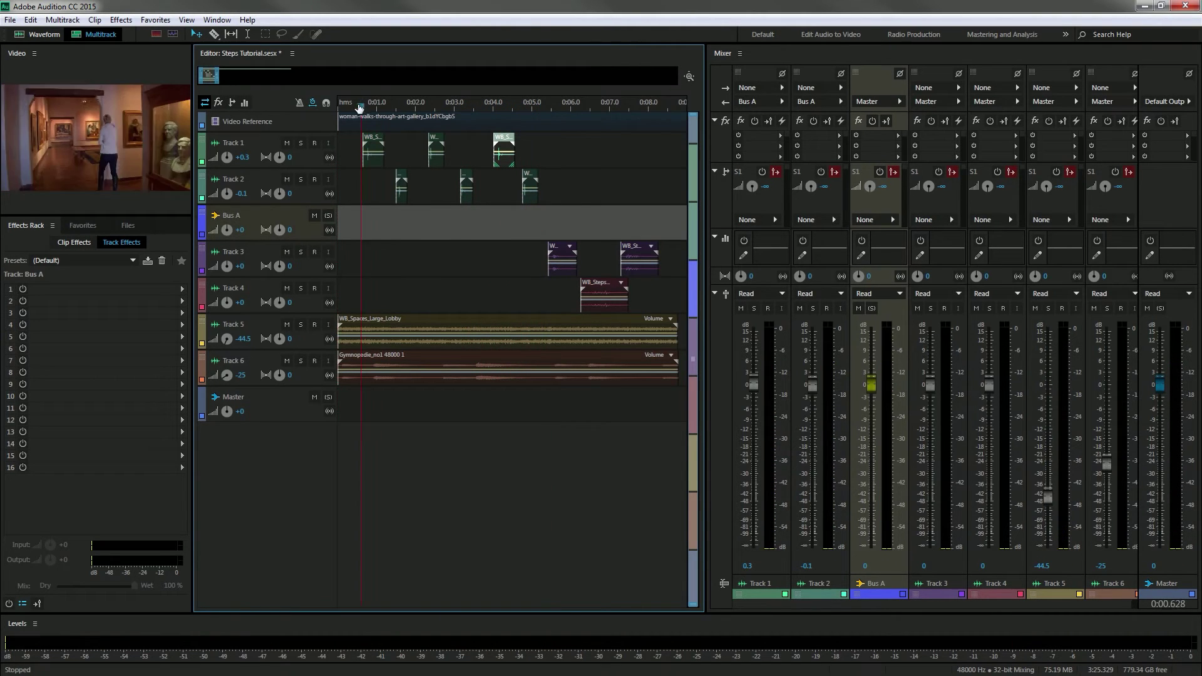
pyautogui.moveTo(870, 386); pyautogui.dragTo(875, 418)
pyautogui.press('space')
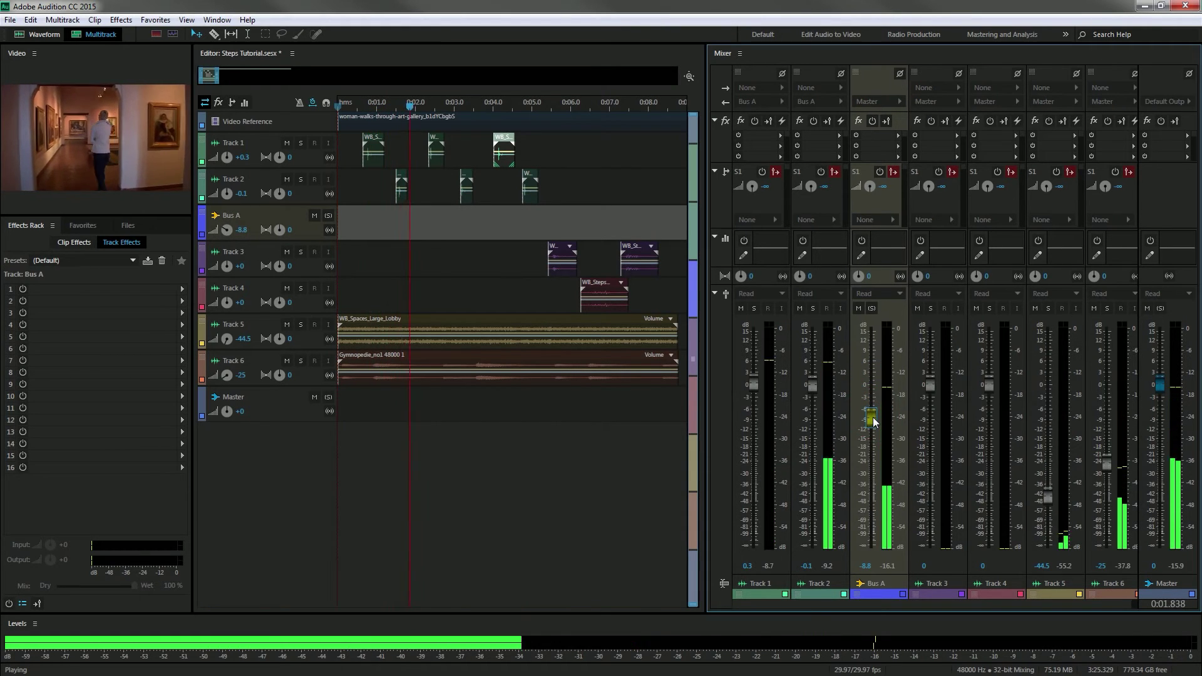
pyautogui.moveTo(875, 419); pyautogui.dragTo(875, 413)
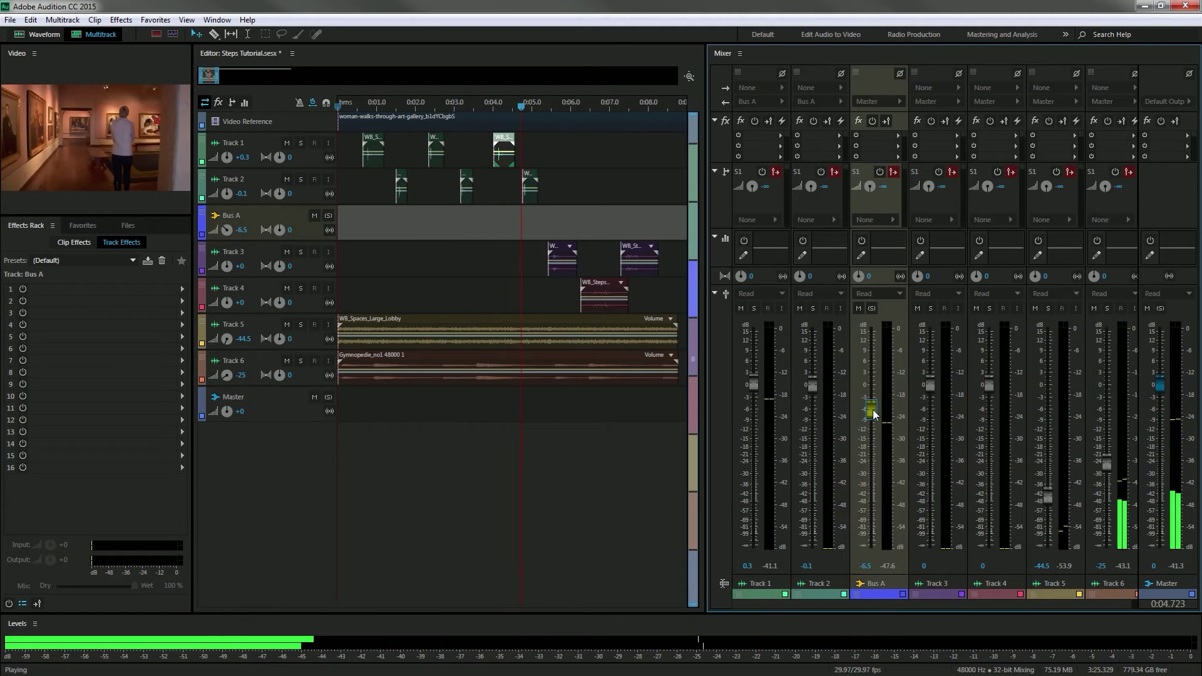
# Place the playhead at the Track 3 clip start, near 0:05.3, and select Track 3
pyautogui.click(549, 108)
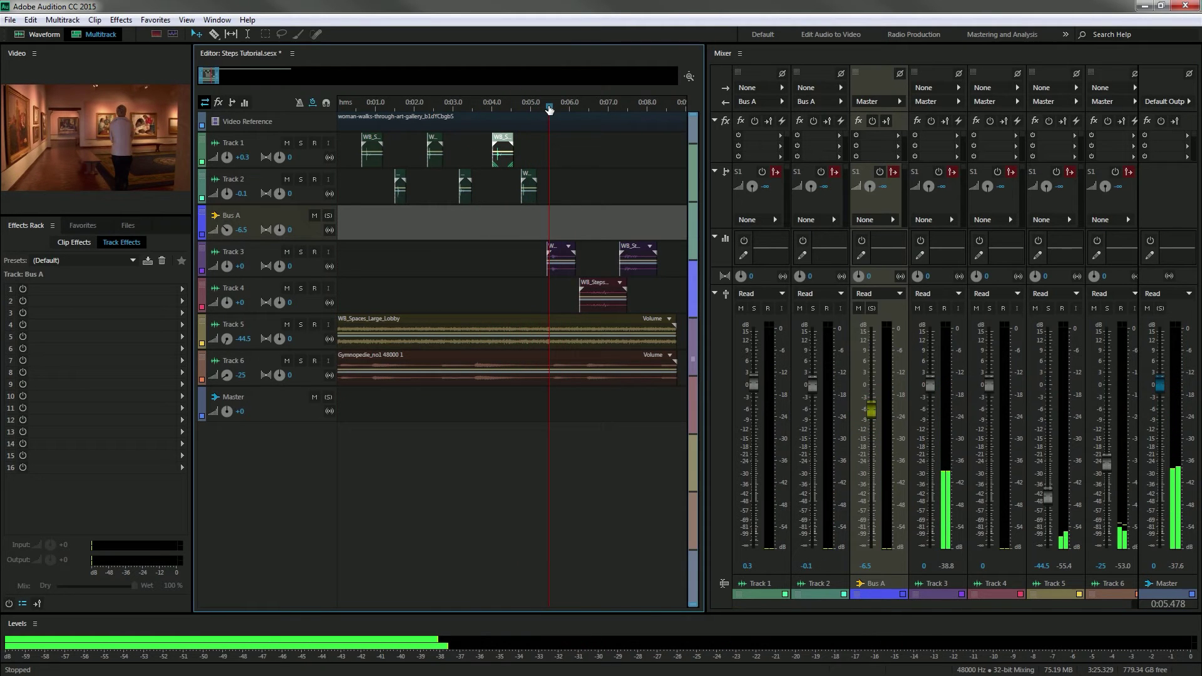
pyautogui.click(543, 108)
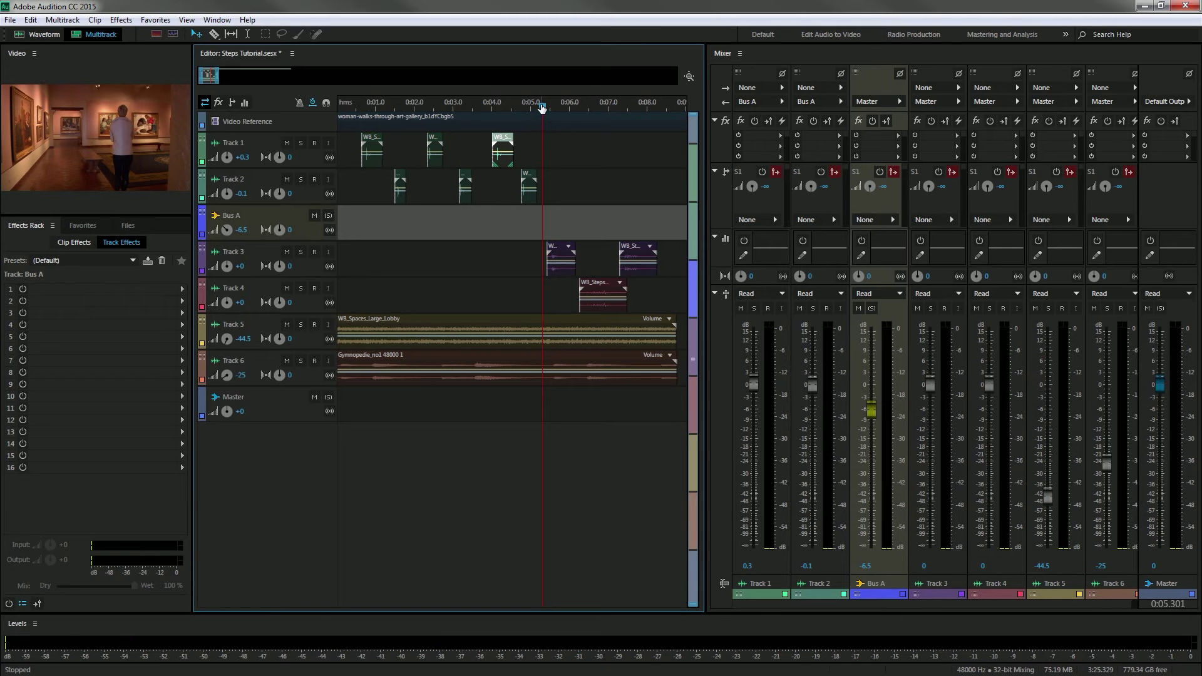
pyautogui.moveTo(542, 108); pyautogui.dragTo(664, 108)
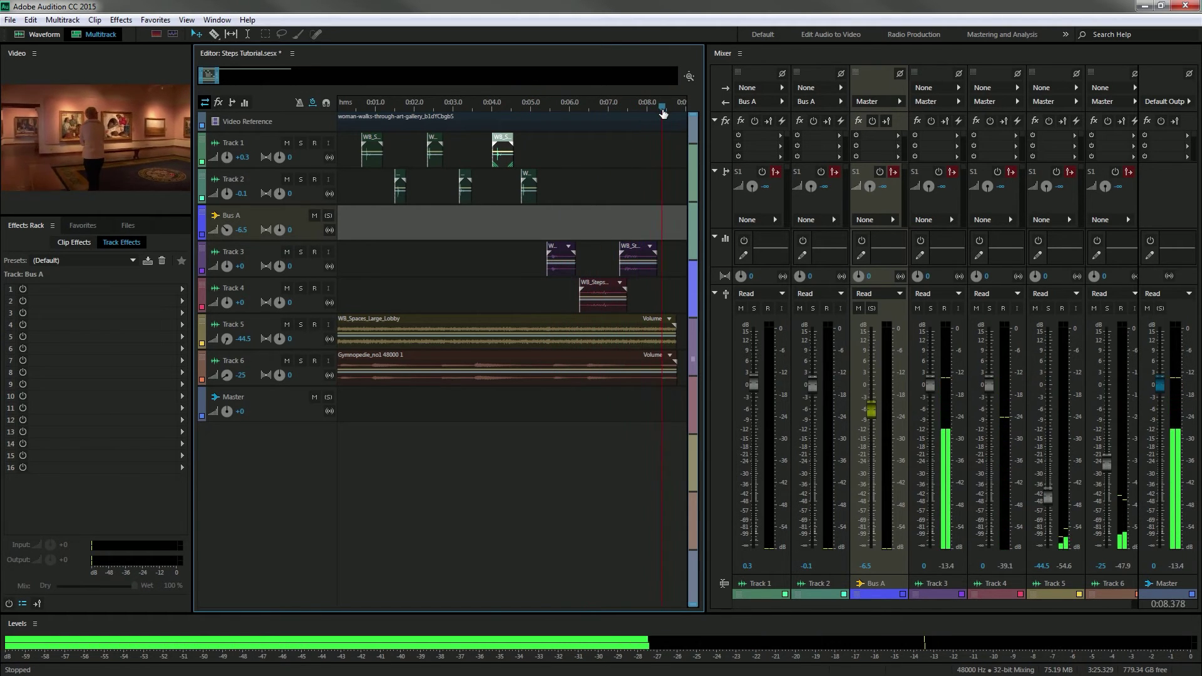
pyautogui.click(559, 106)
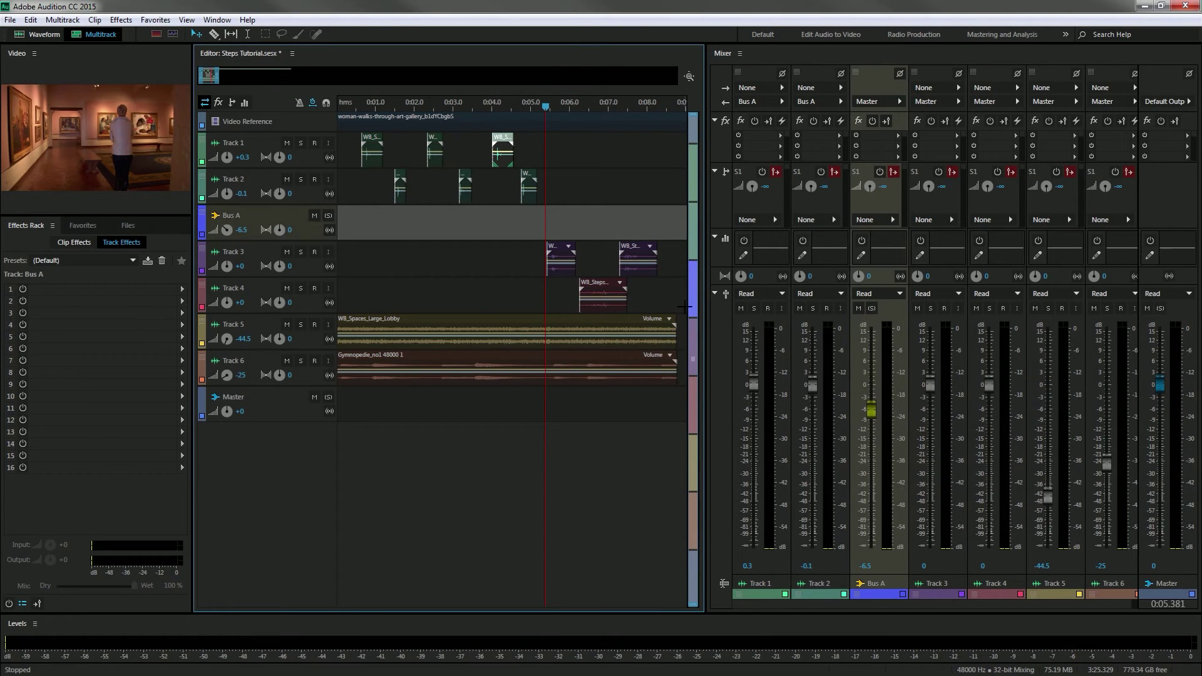
pyautogui.click(260, 254)
# With Bus A selected, add a second stereo bus track, Bus B, directly below it
pyautogui.click(258, 285)
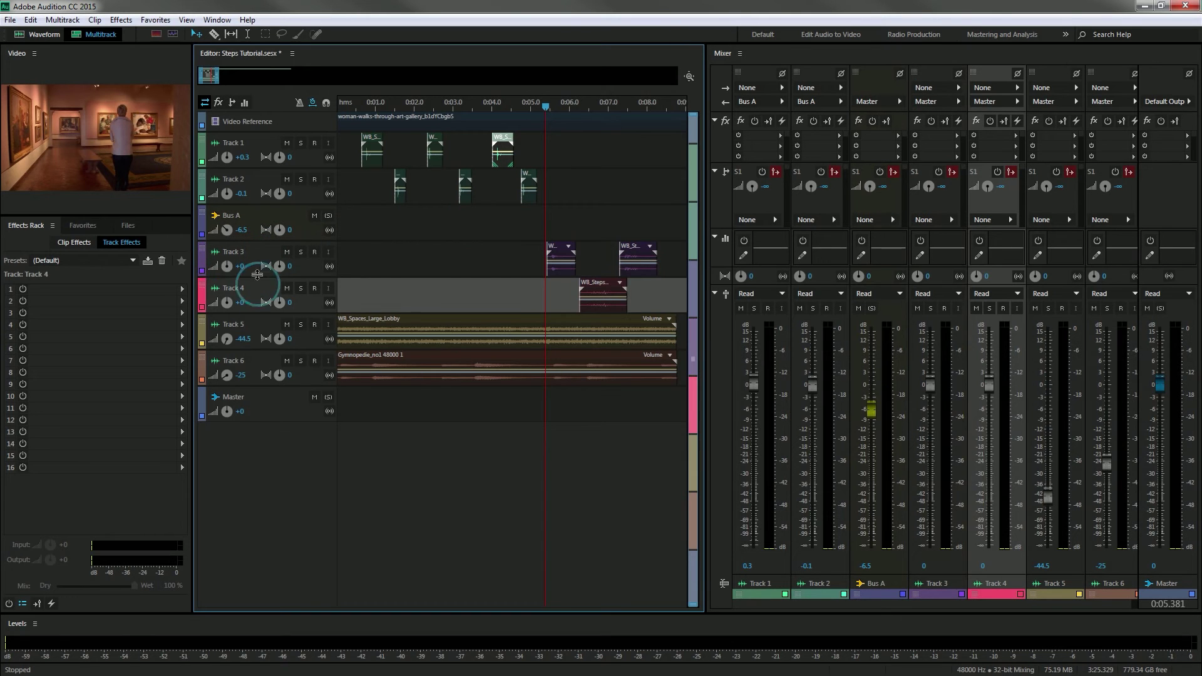
pyautogui.click(262, 227)
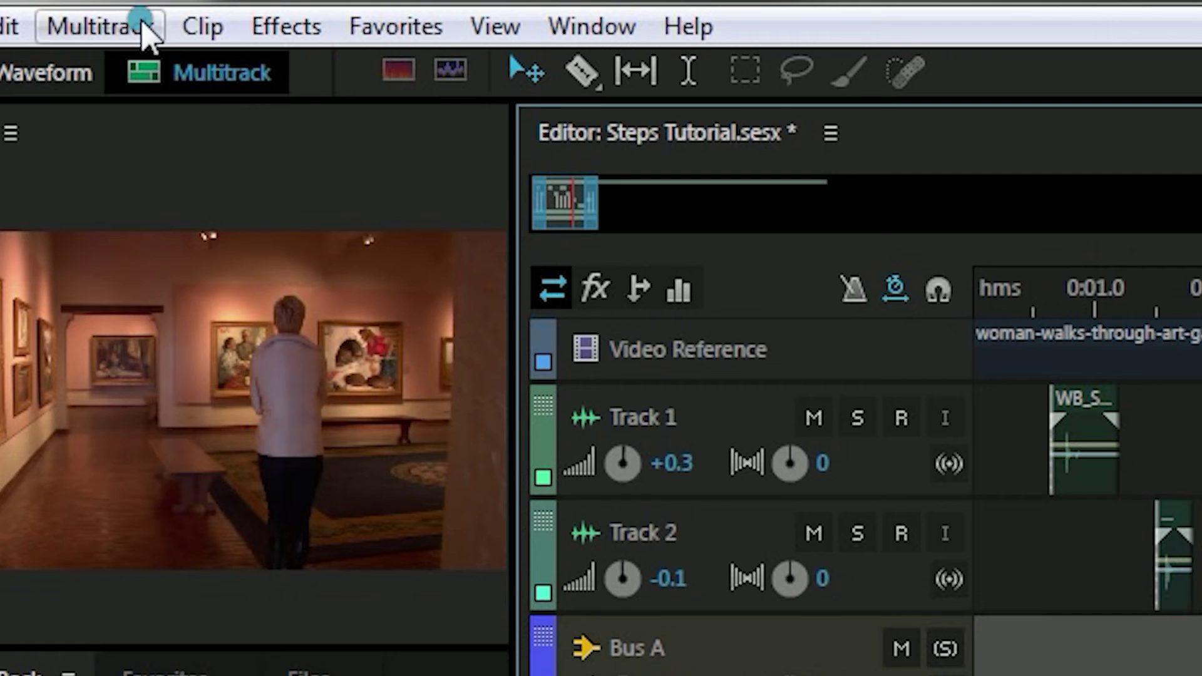
pyautogui.click(145, 32)
pyautogui.click(158, 76)
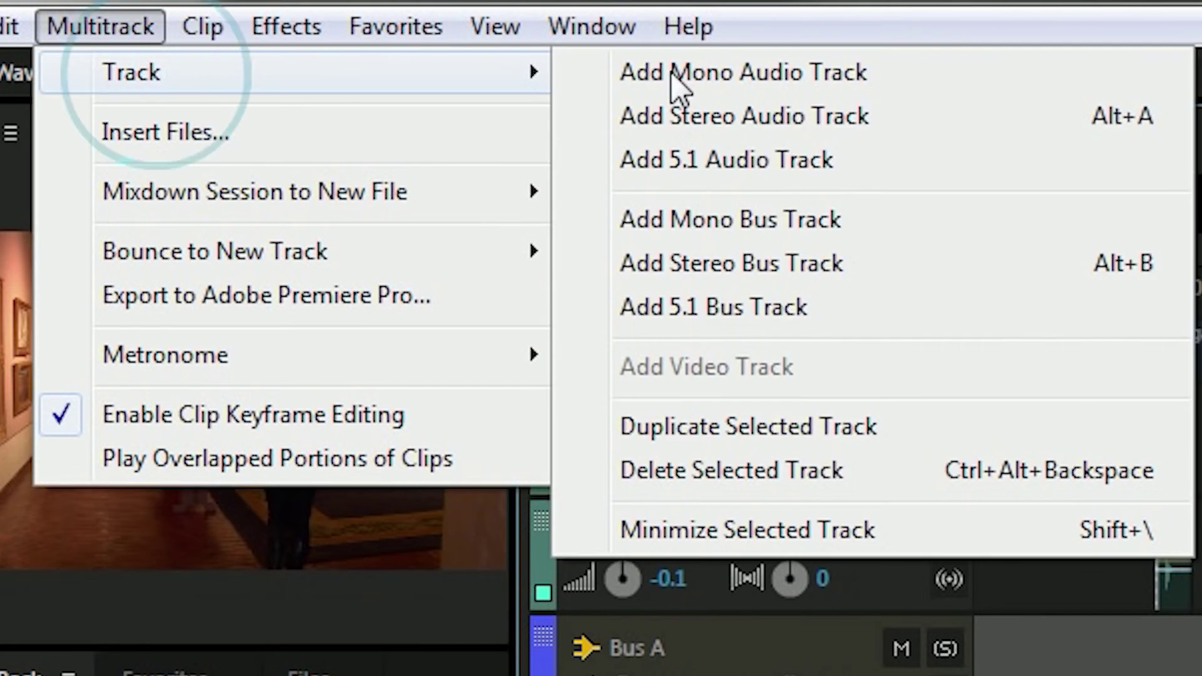
pyautogui.click(819, 265)
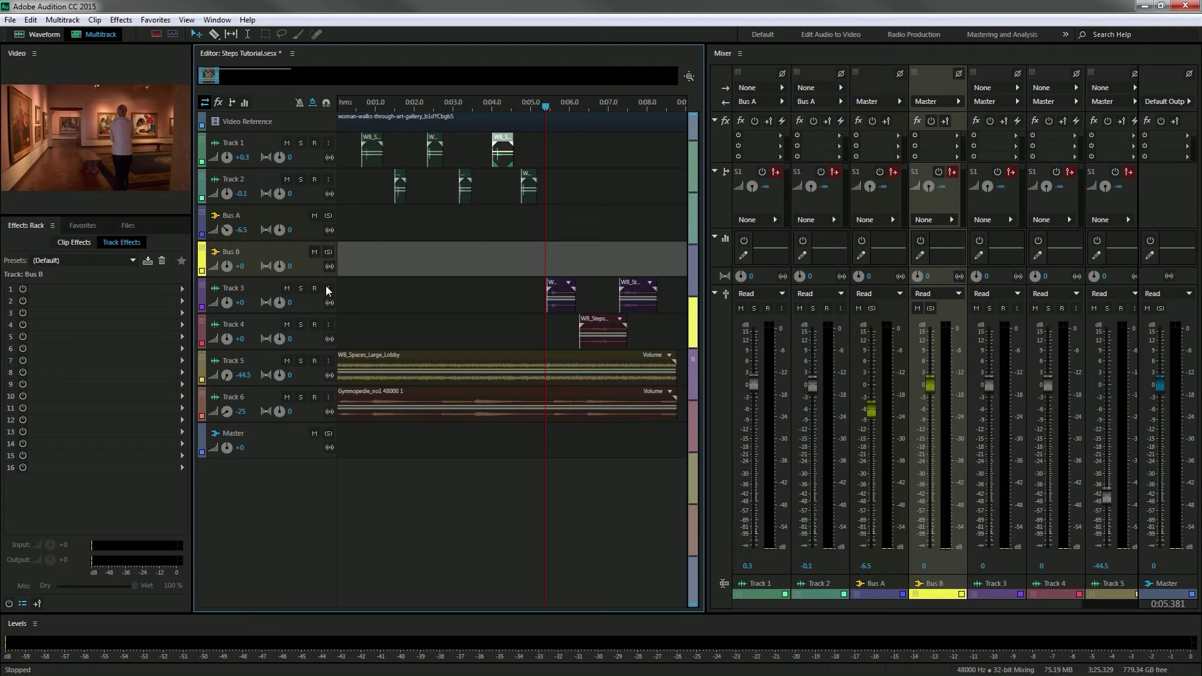
pyautogui.click(255, 291)
pyautogui.click(253, 322)
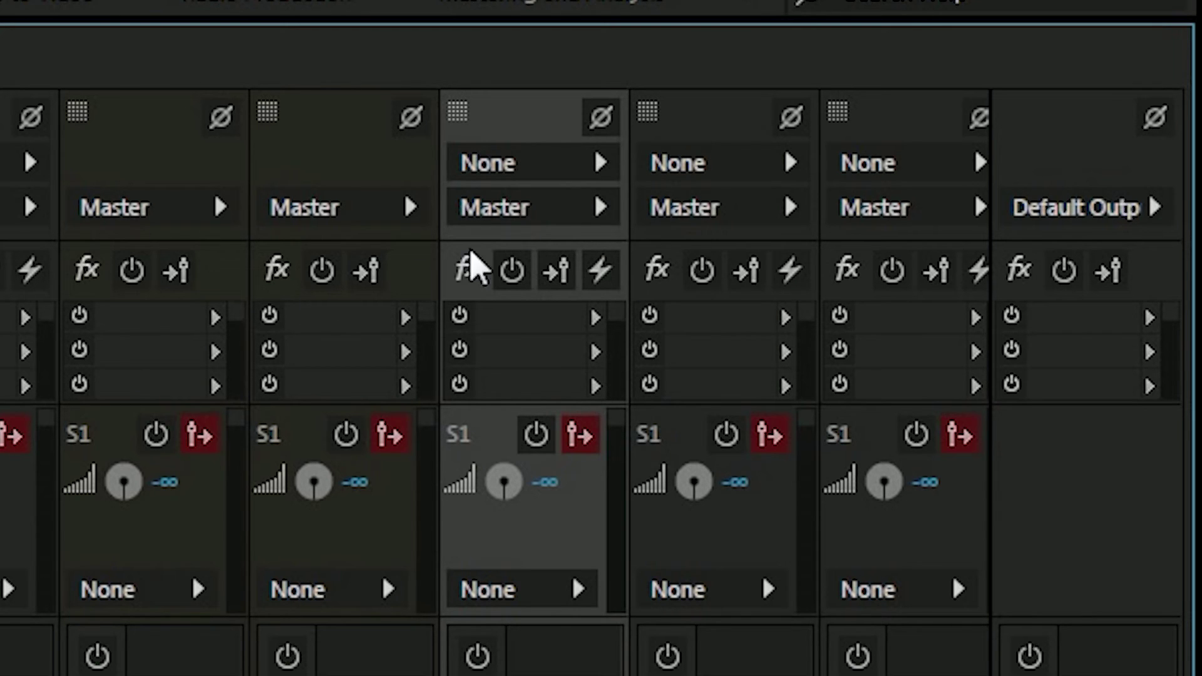
# Set the Track 3 and Track 4 outputs to Bus B in the Mixer
pyautogui.click(618, 207)
pyautogui.click(753, 337)
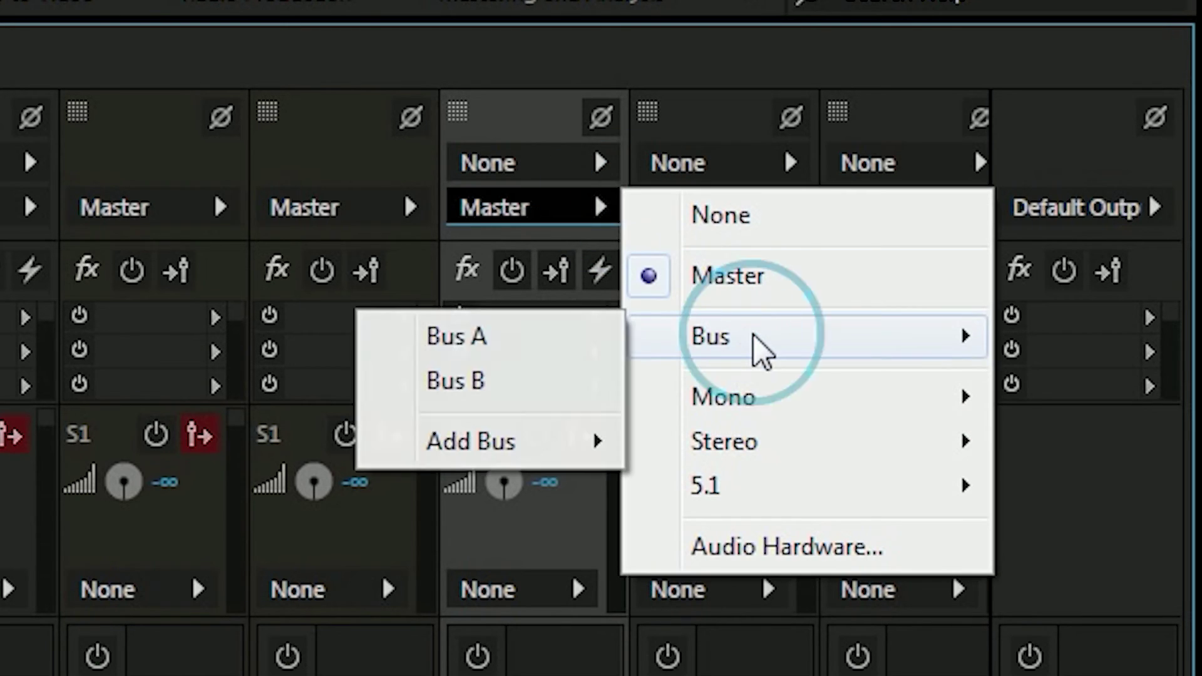
pyautogui.click(504, 383)
pyautogui.click(754, 216)
pyautogui.click(933, 338)
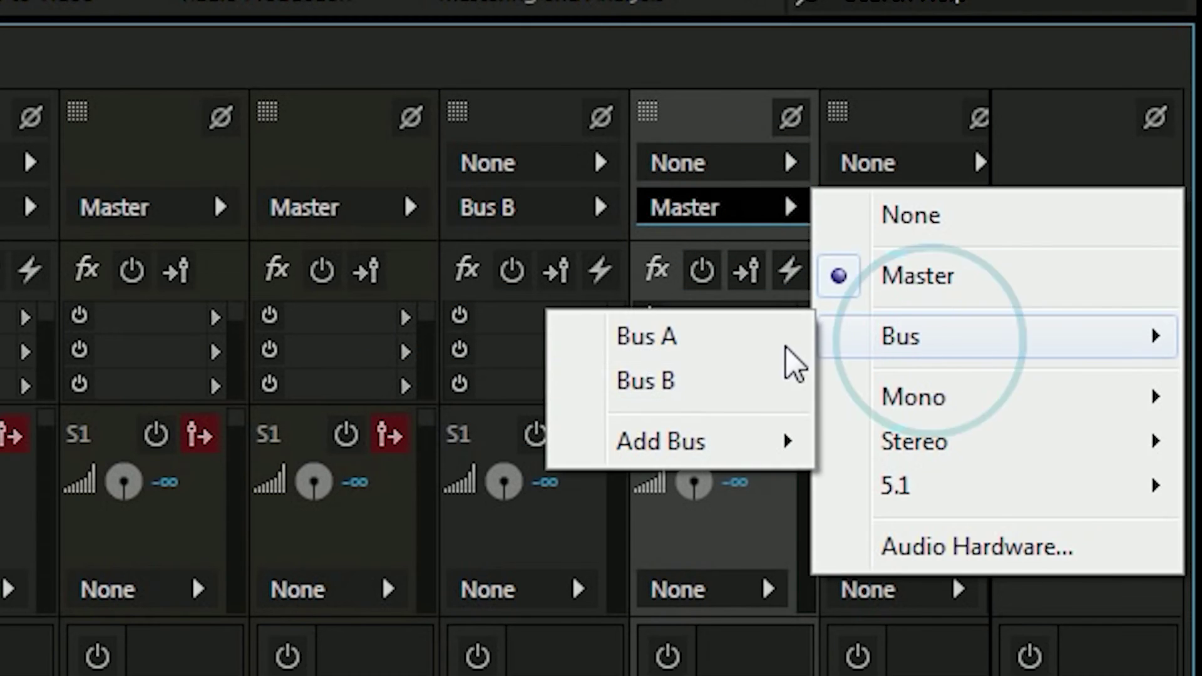
pyautogui.click(742, 383)
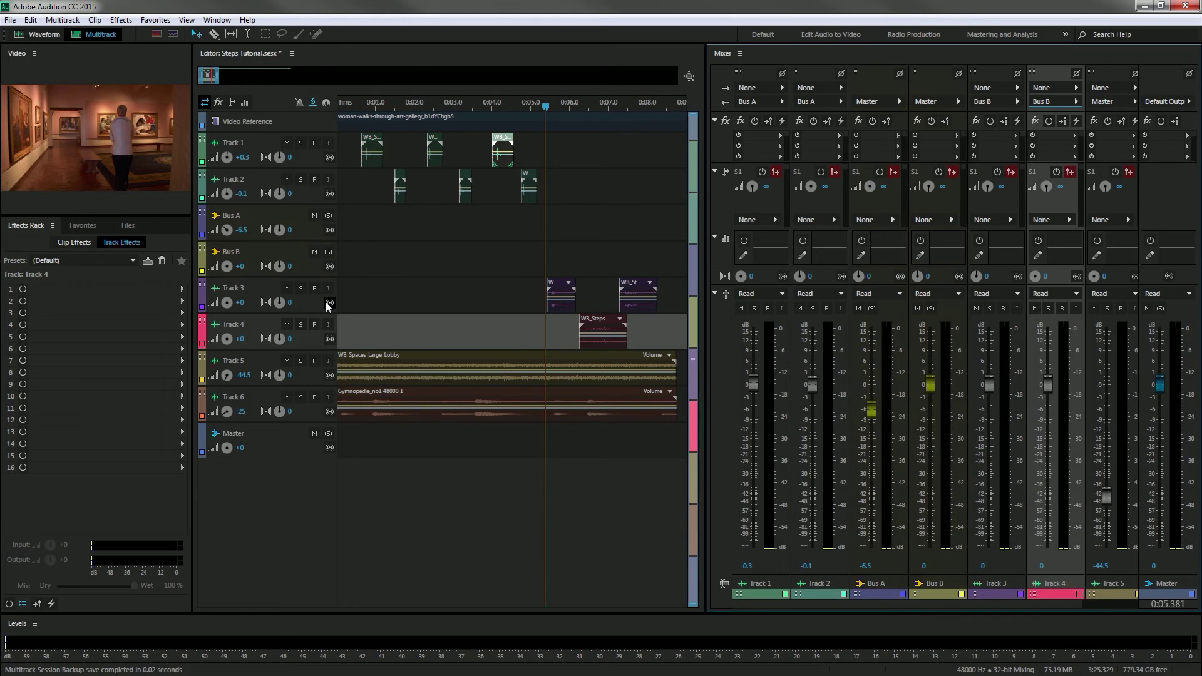
pyautogui.click(268, 256)
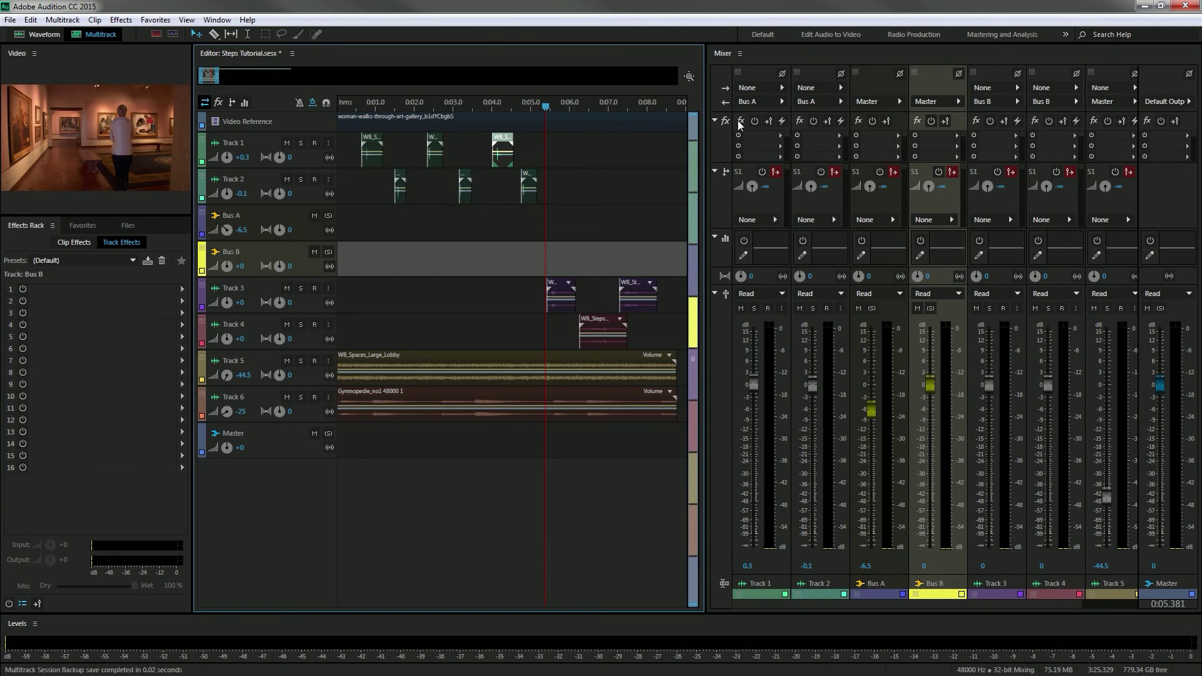
# Drag the Bus A fader to -7.7 dB and fine-tune Bus B to -23.2 dB
pyautogui.moveTo(930, 385); pyautogui.dragTo(930, 459)
pyautogui.moveTo(871, 410); pyautogui.dragTo(869, 413)
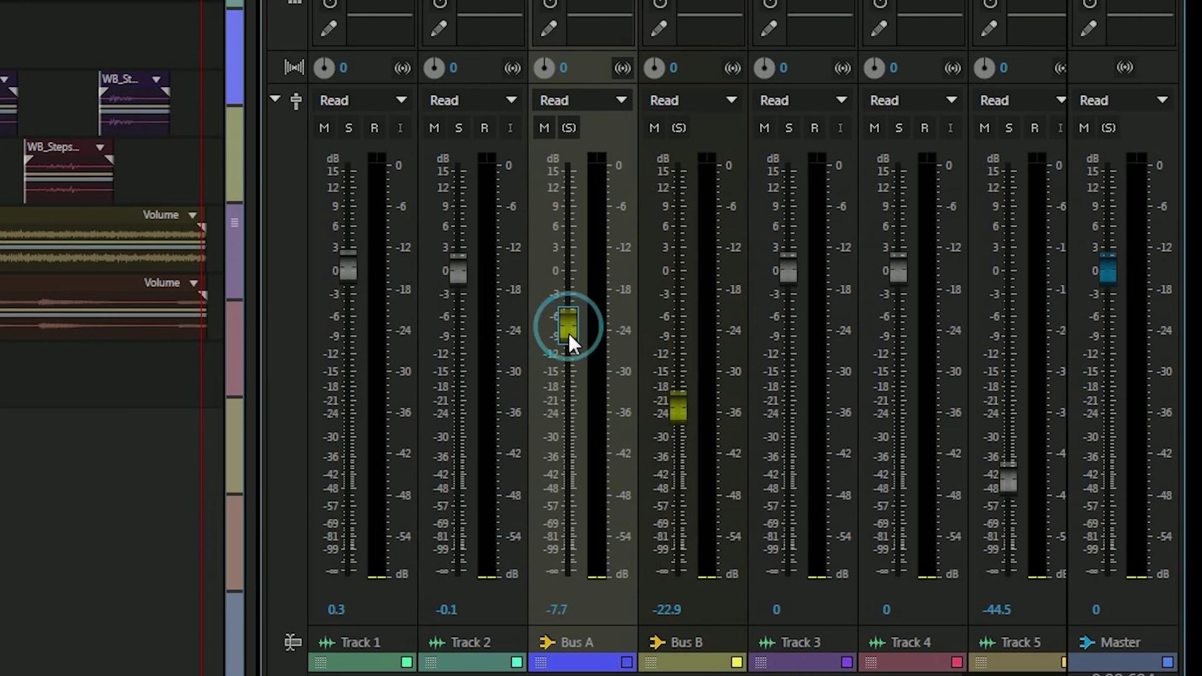
pyautogui.moveTo(927, 460); pyautogui.dragTo(930, 460)
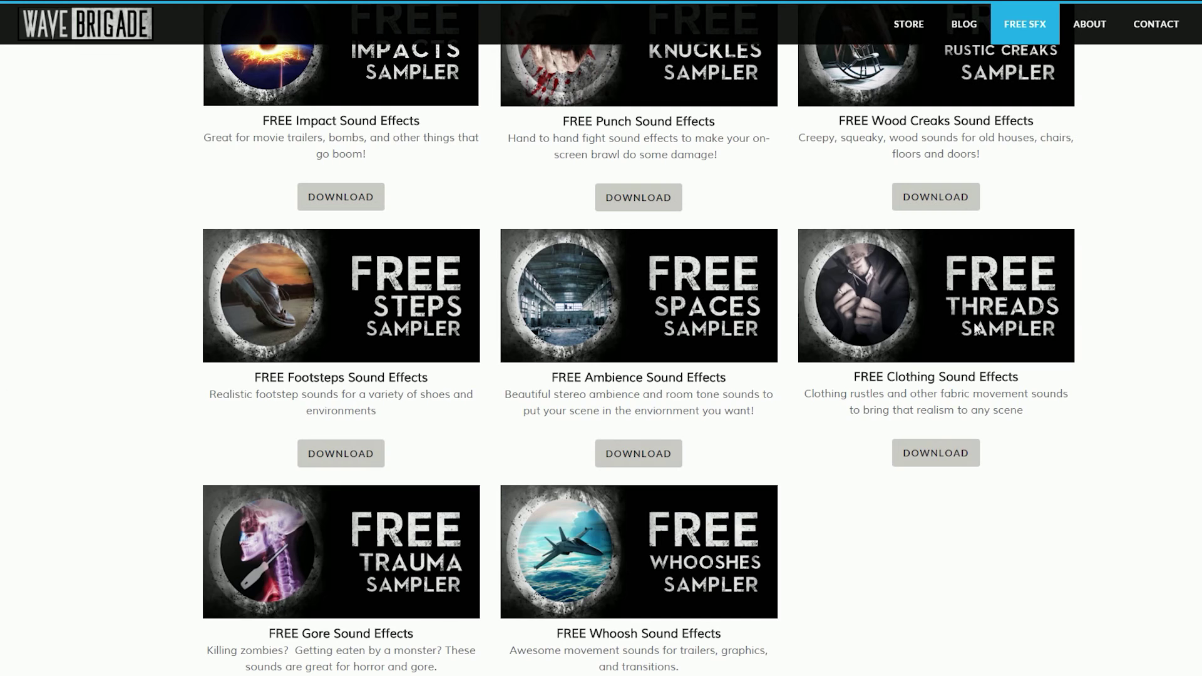
pyautogui.scroll(5, 828, 161)
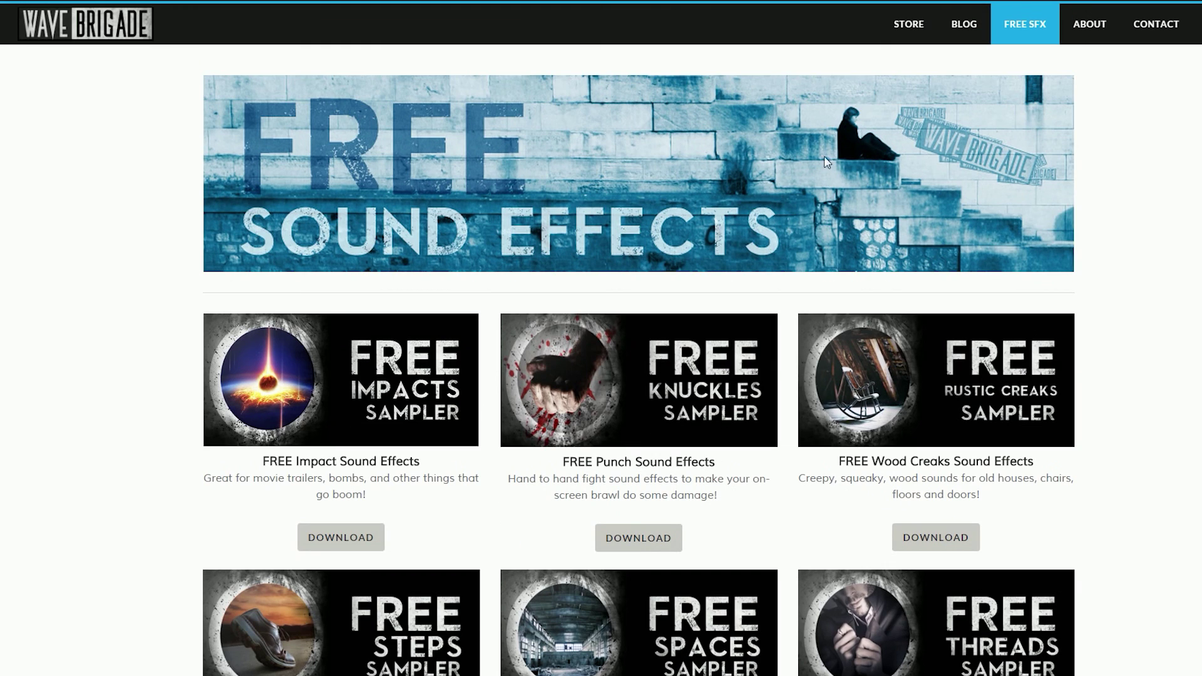
pyautogui.scroll(-3, 711, 322)
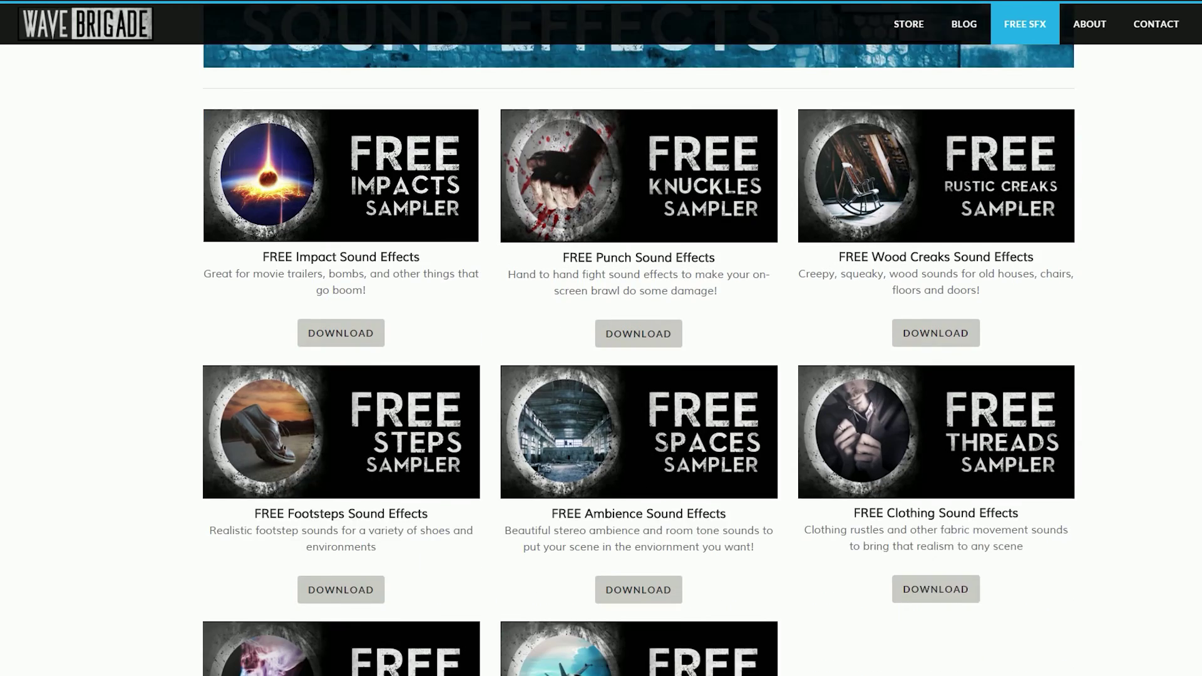
pyautogui.scroll(4, 679, 303)
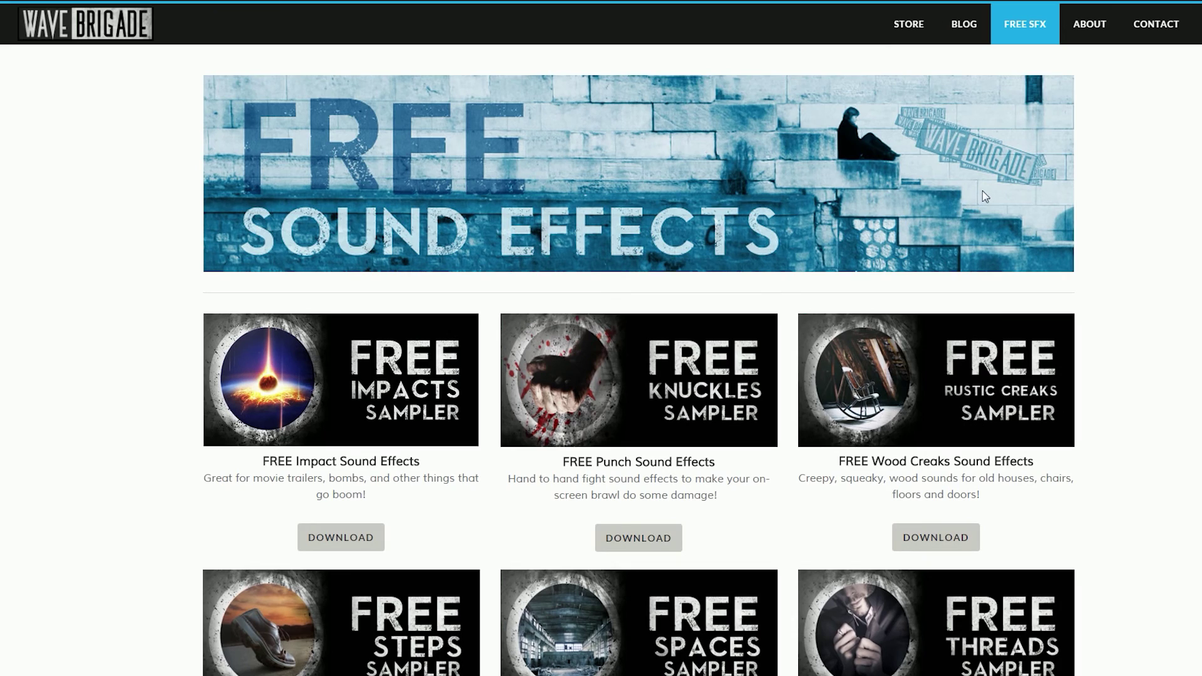